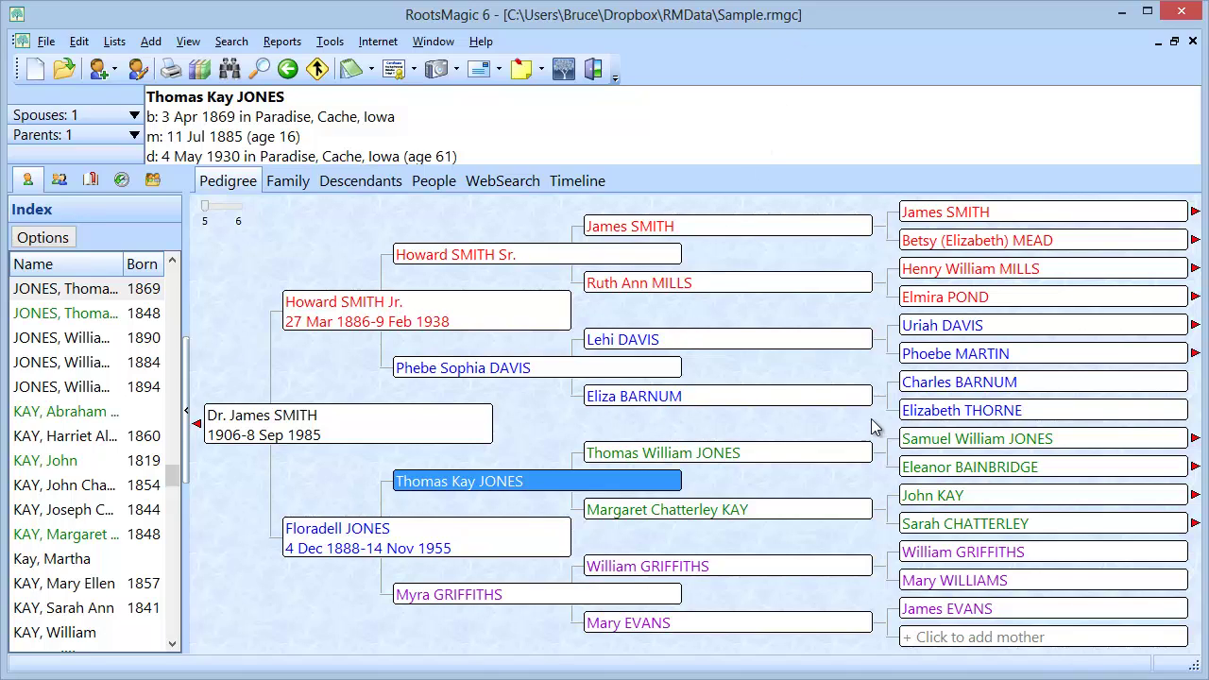
Back up the open database to the computer as Sample (2013-07-03).rmgb in the Dropbox\RMData folder
left_click(46, 43)
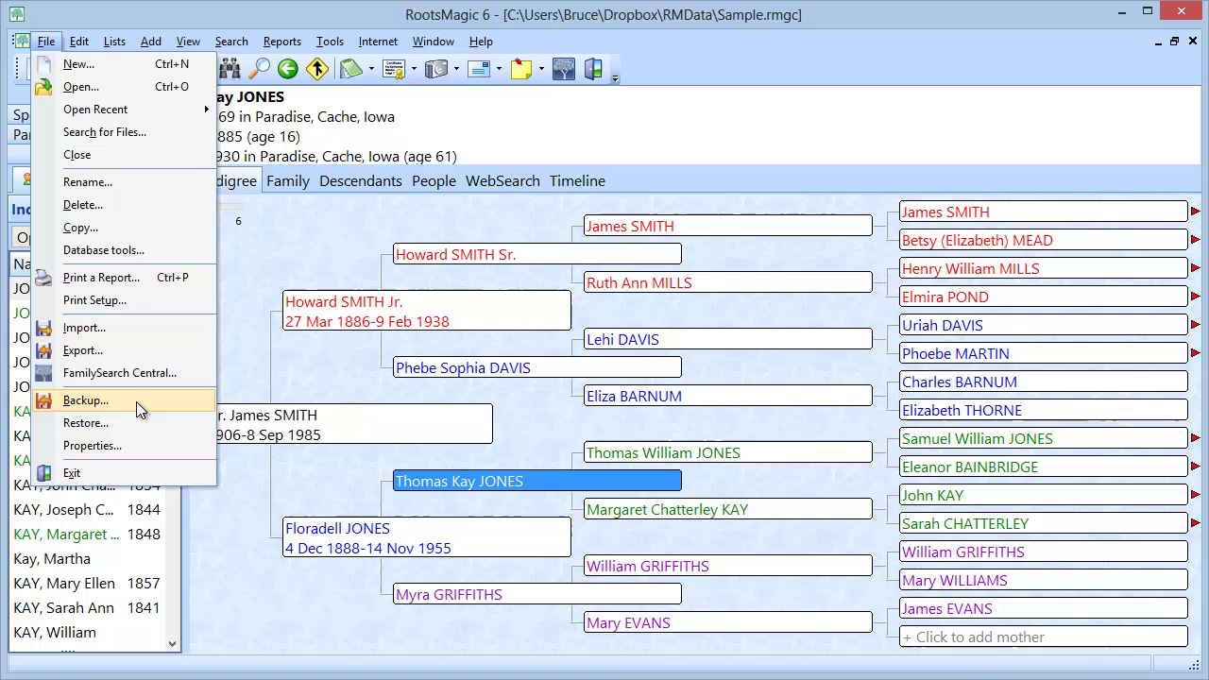
left_click(106, 402)
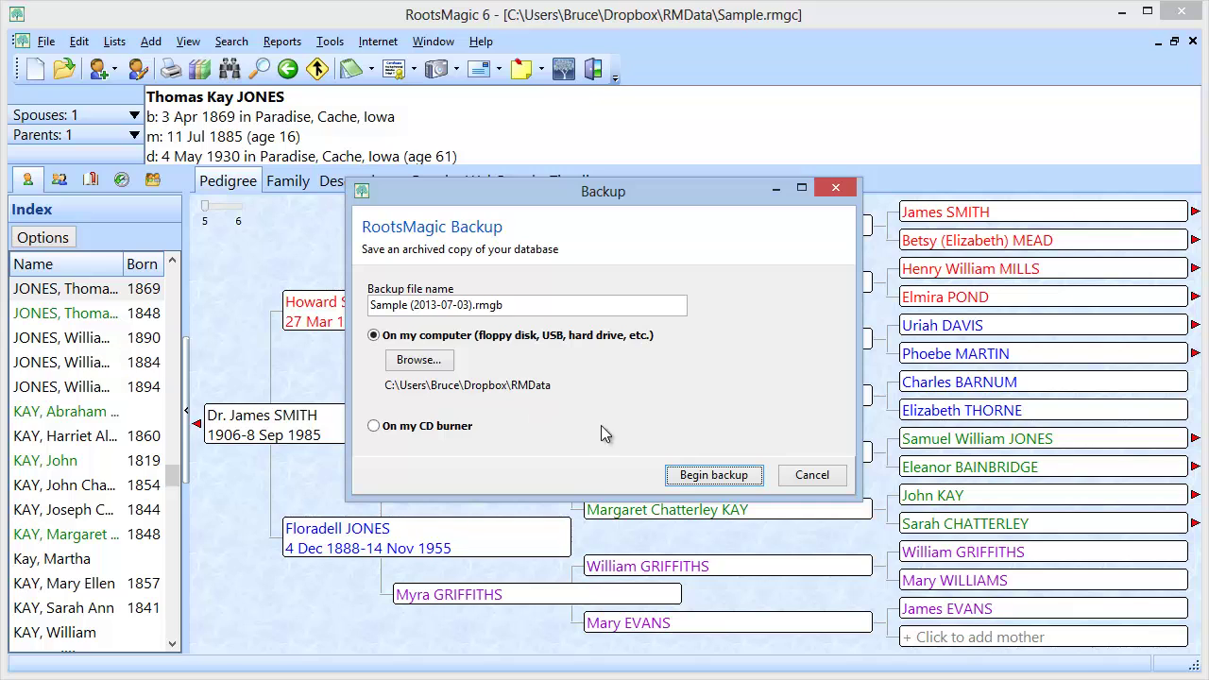
left_click(707, 479)
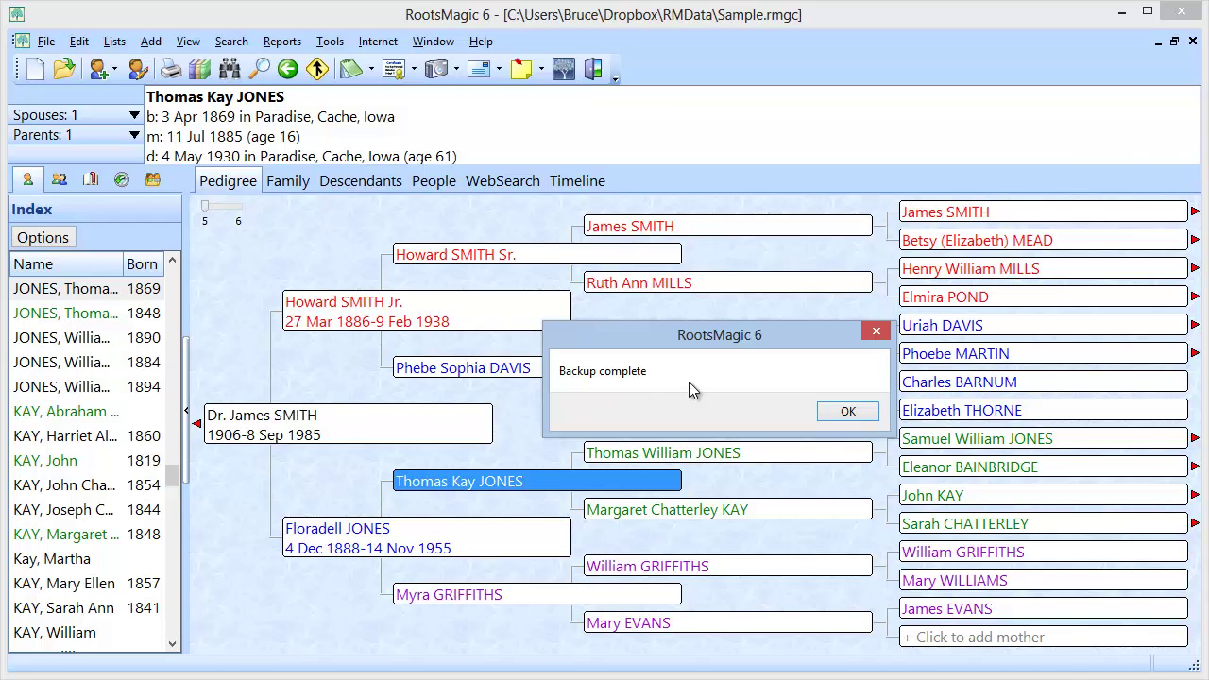
left_click(842, 412)
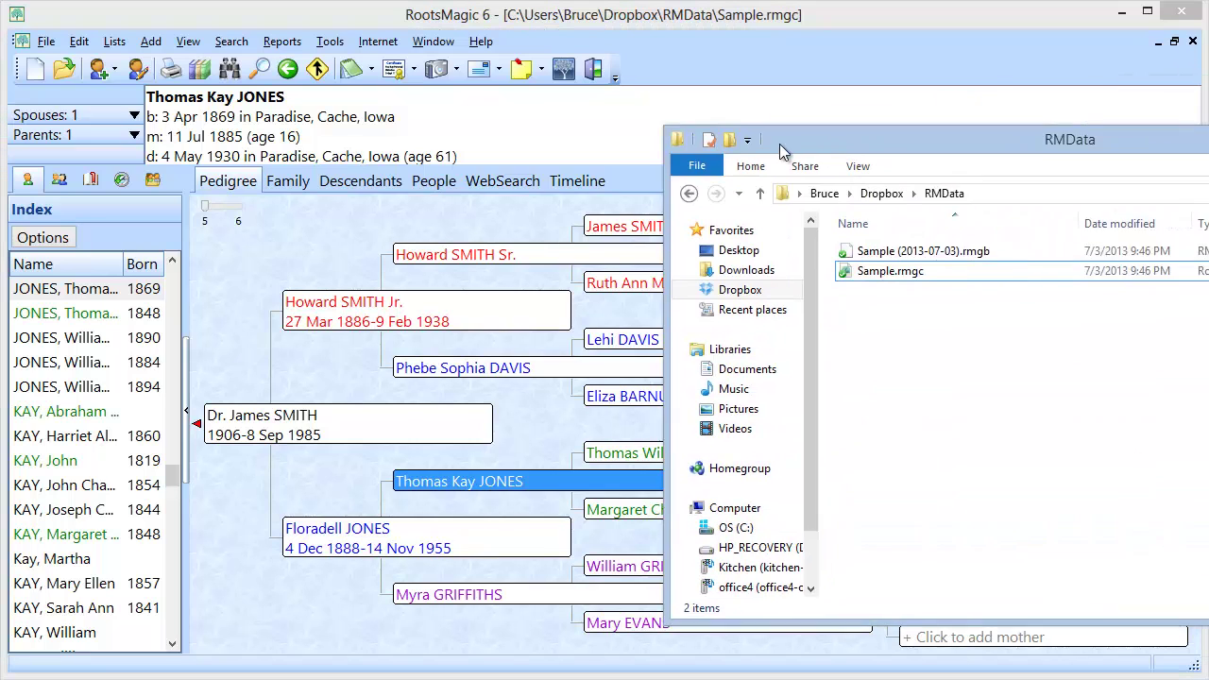
Inspect the database file Sample.rmgc and the backup file Sample (2013-07-03).rmgb in the RMData folder, then close the folder window
left_click_drag(879, 137, 345, 150)
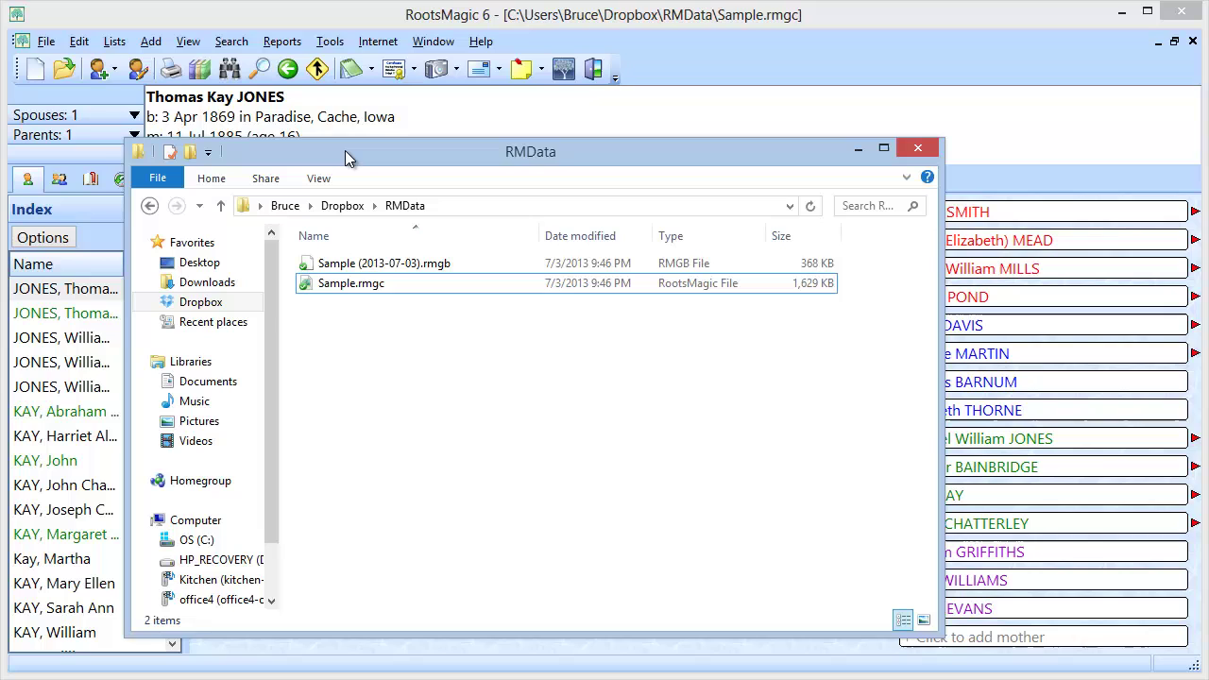
left_click(328, 285)
left_click(408, 266)
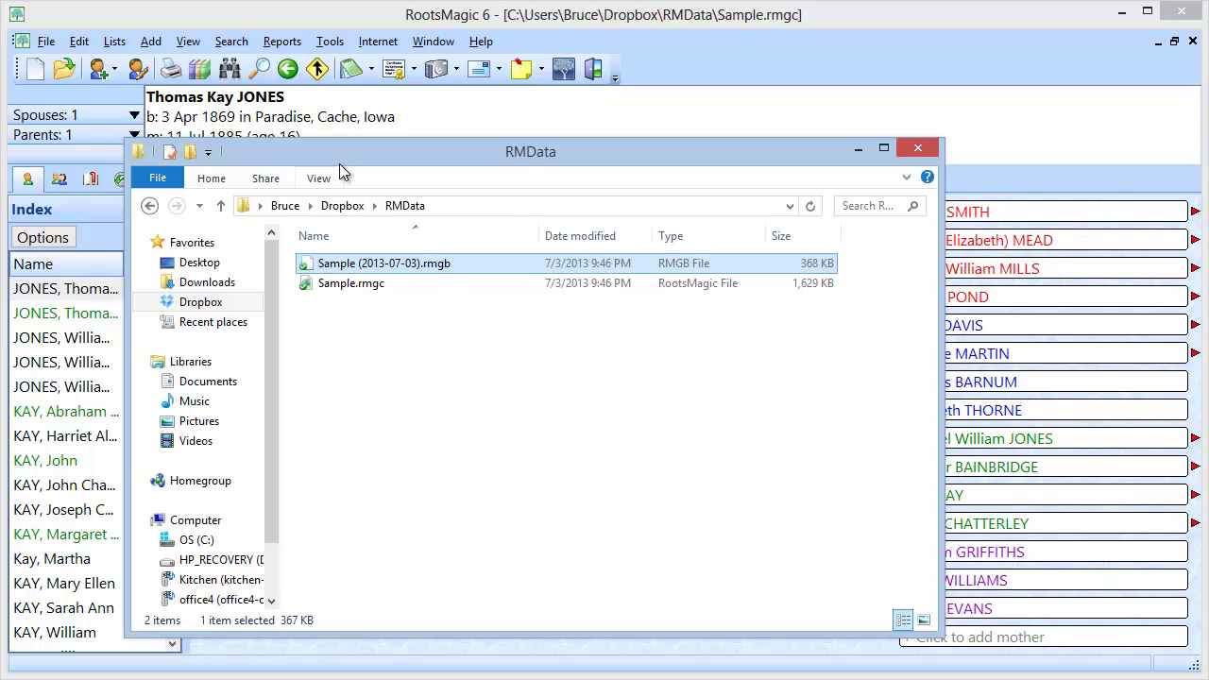
left_click(917, 148)
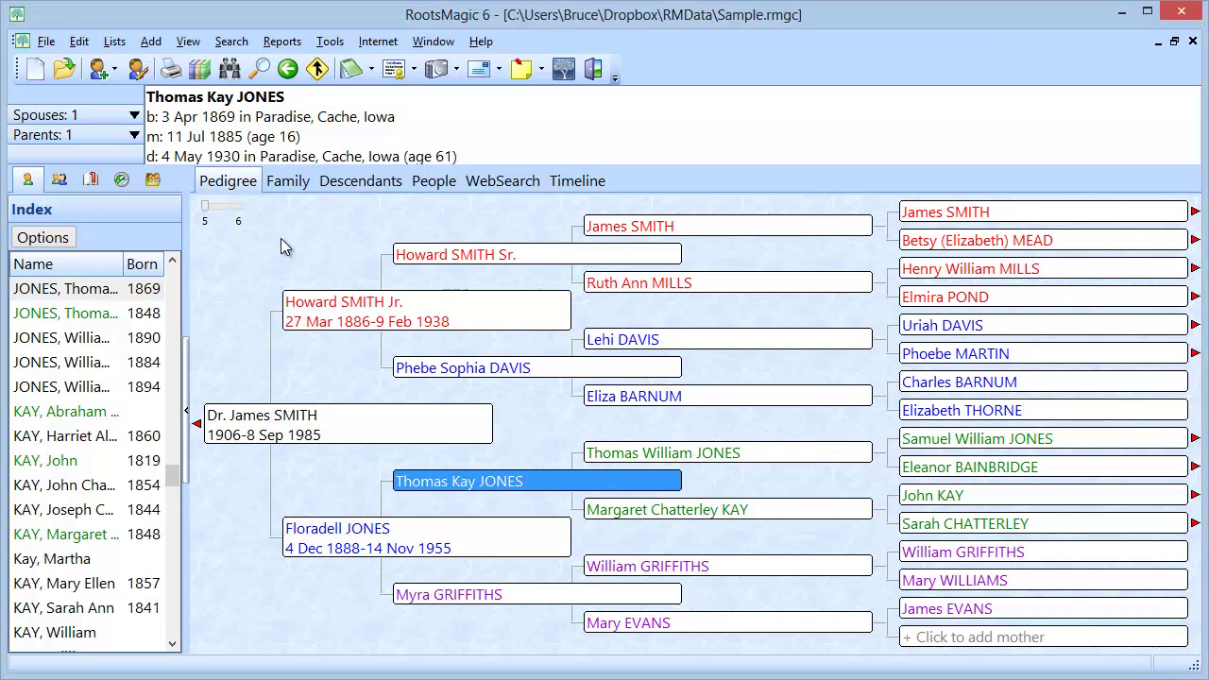
Delete the open Sample.rmgc database, confirming the deletion, and dismiss the welcome window
left_click(46, 43)
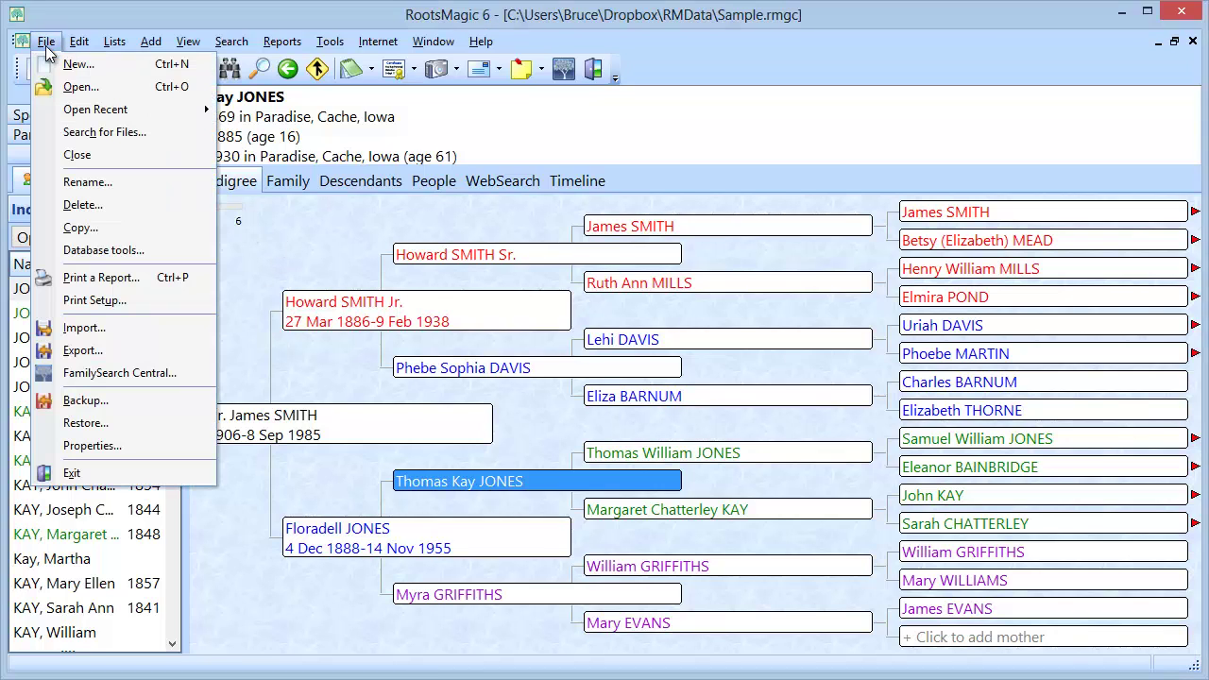
left_click(72, 206)
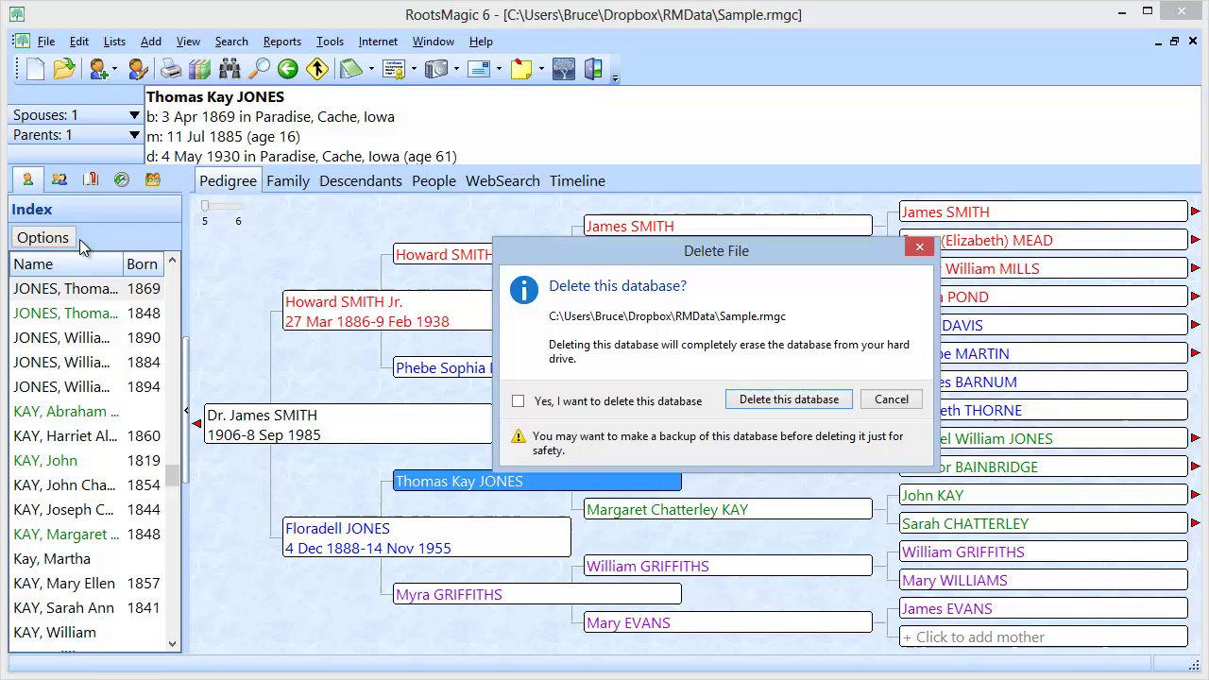
left_click(518, 403)
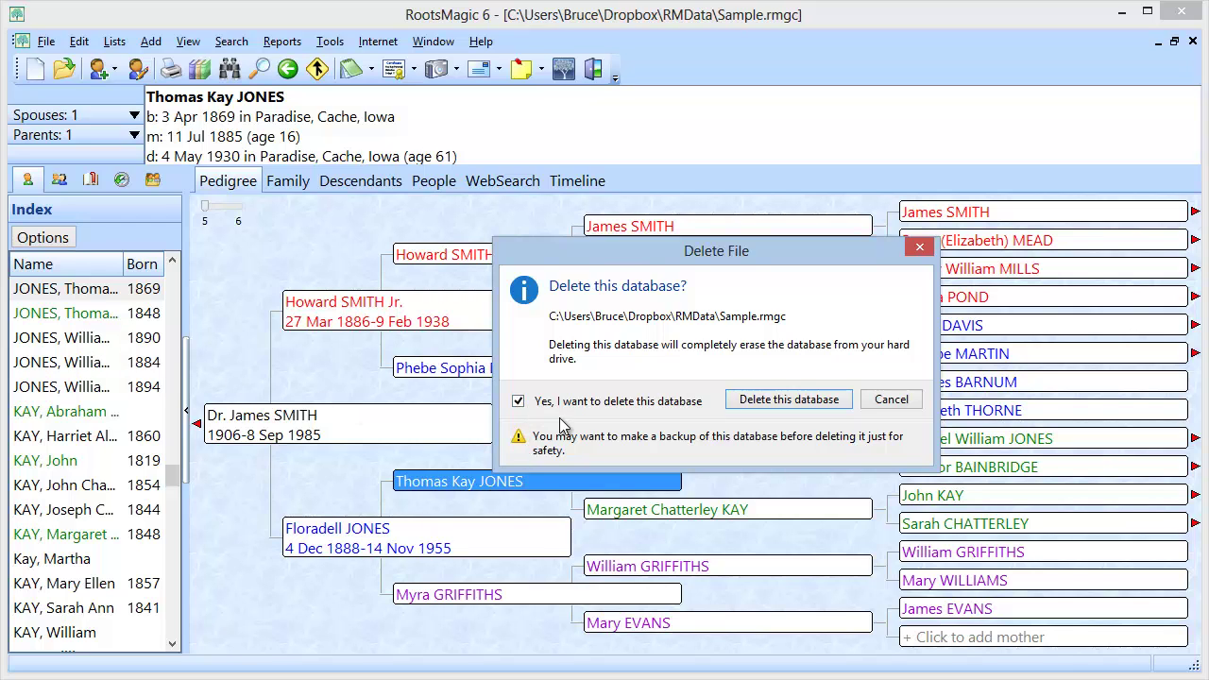
left_click(773, 402)
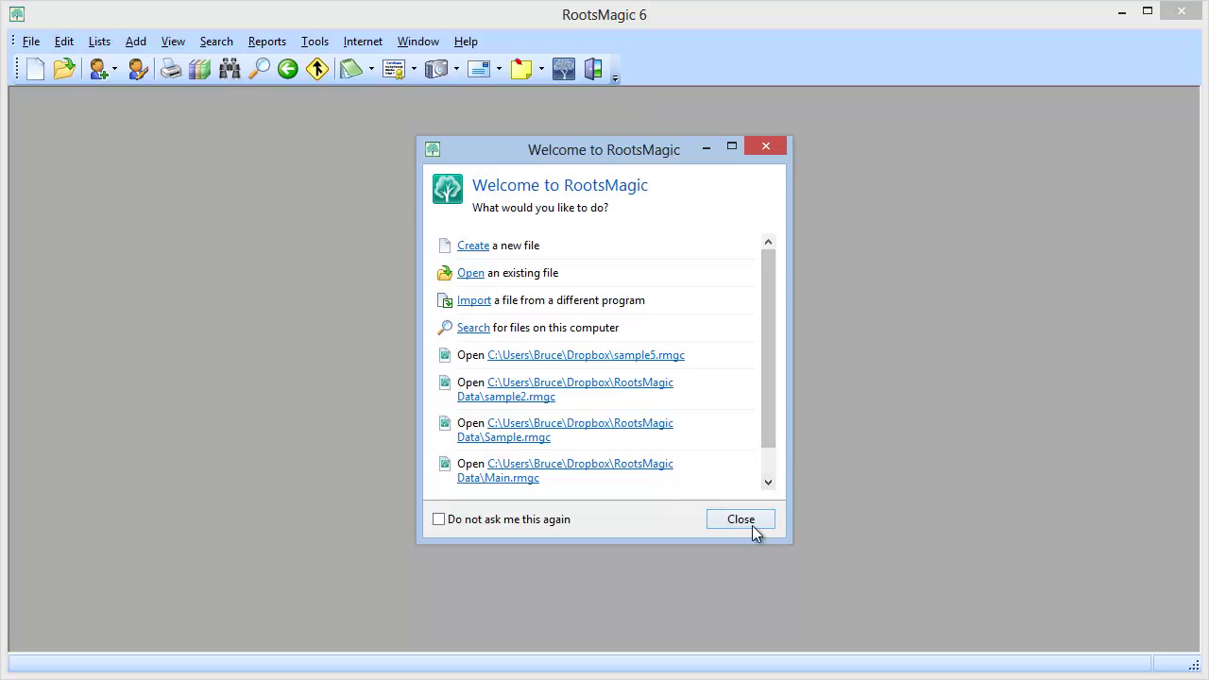
left_click(750, 524)
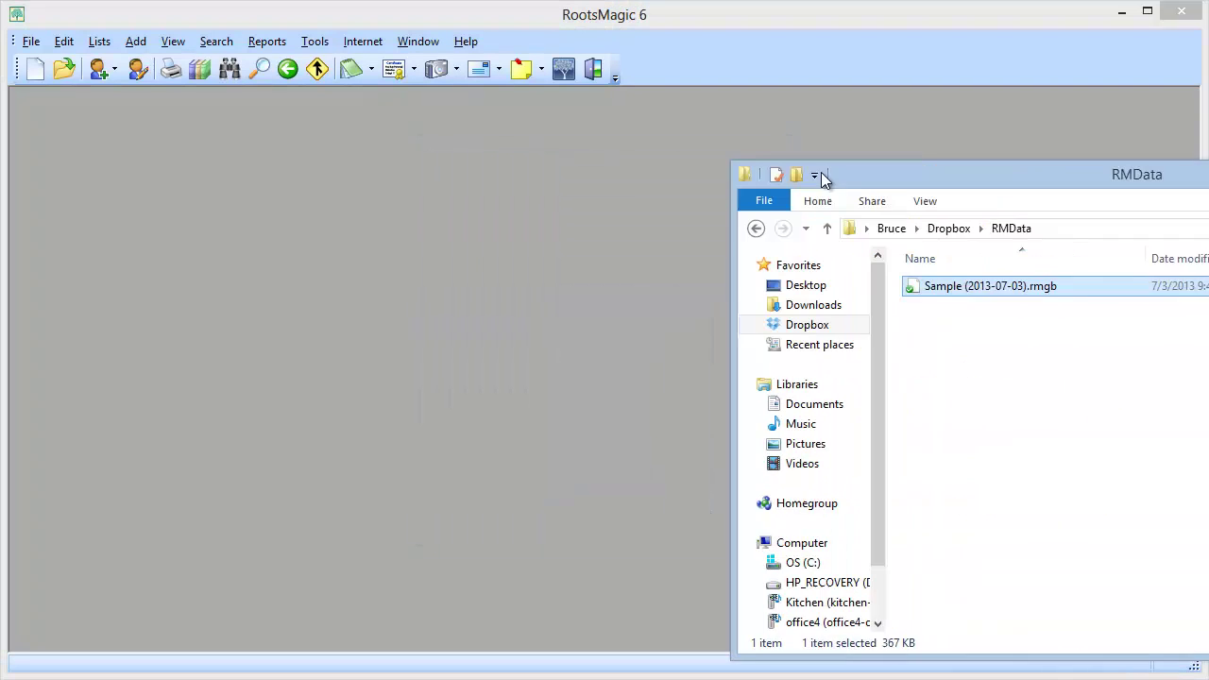
Check which files remain in the RMData folder after the database deletion
left_click_drag(821, 172, 300, 131)
left_click(396, 284)
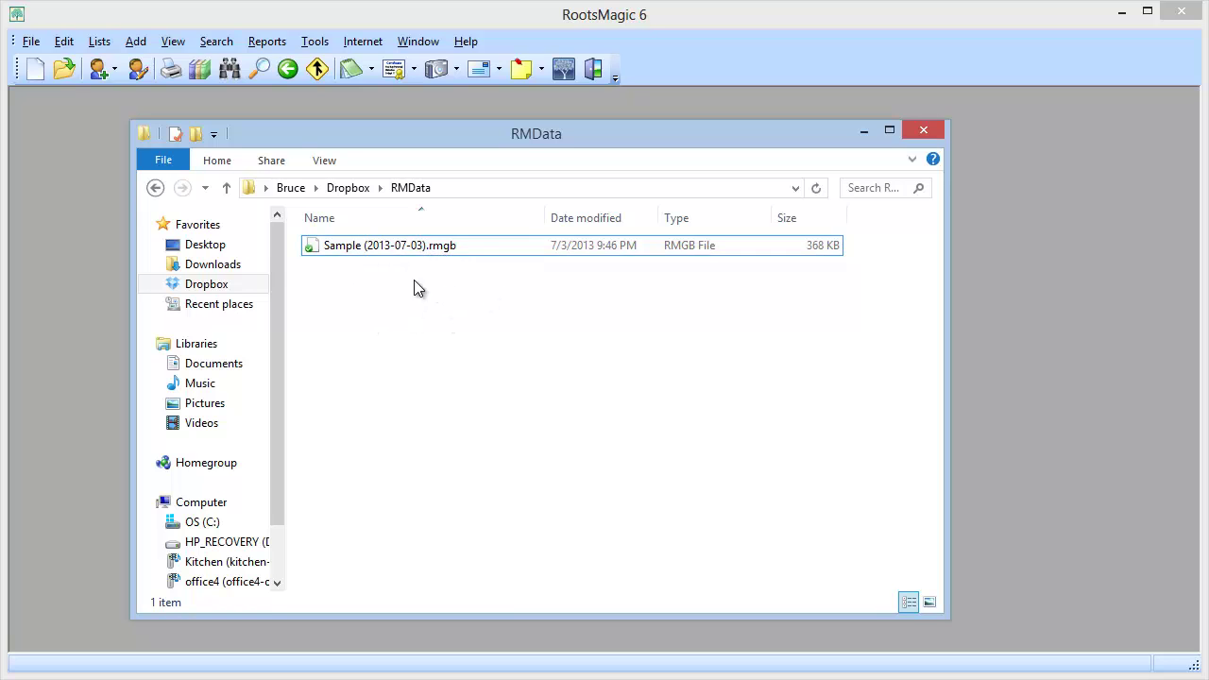
left_click_drag(302, 143, 1208, 163)
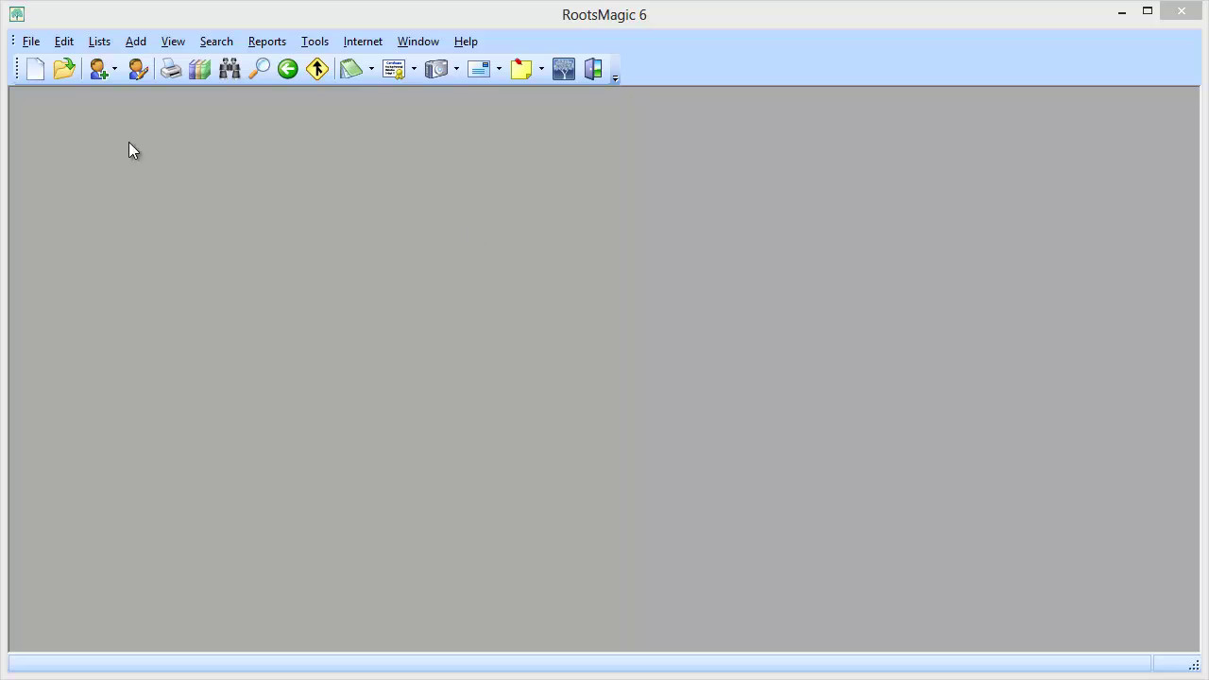
Restore the database from Sample (2013-07-03).rmgb into the Dropbox\RMData folder and select the root person's maternal grandfather in the pedigree
left_click(32, 44)
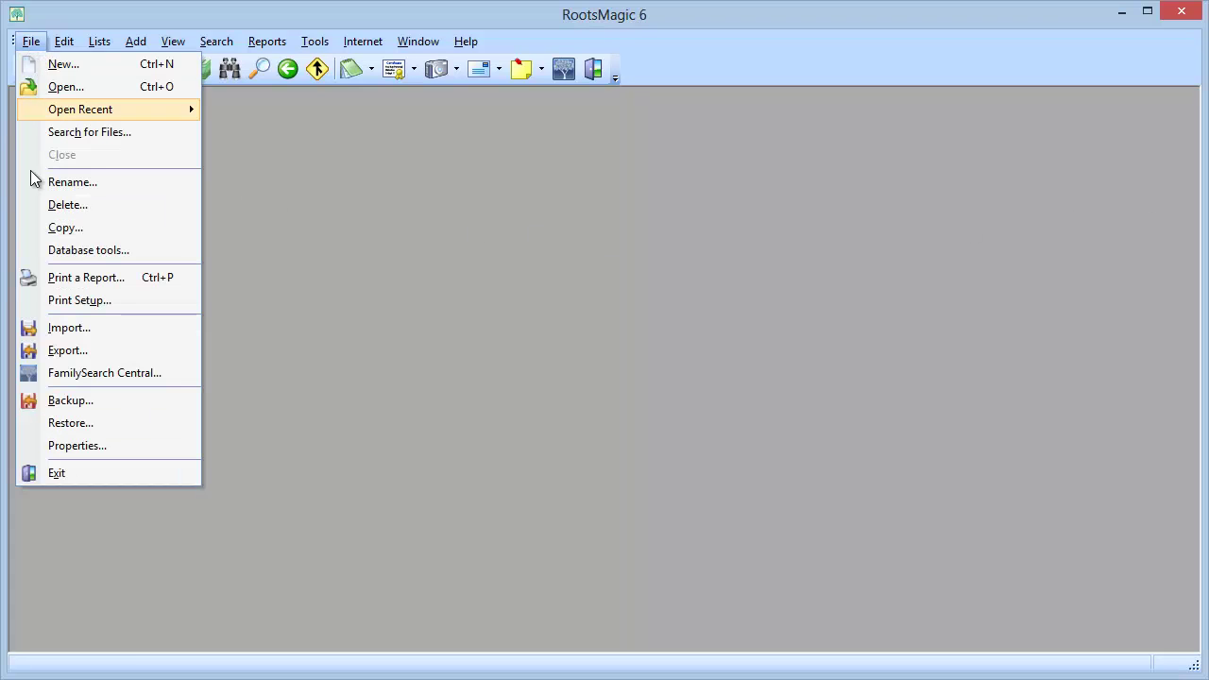
left_click(100, 423)
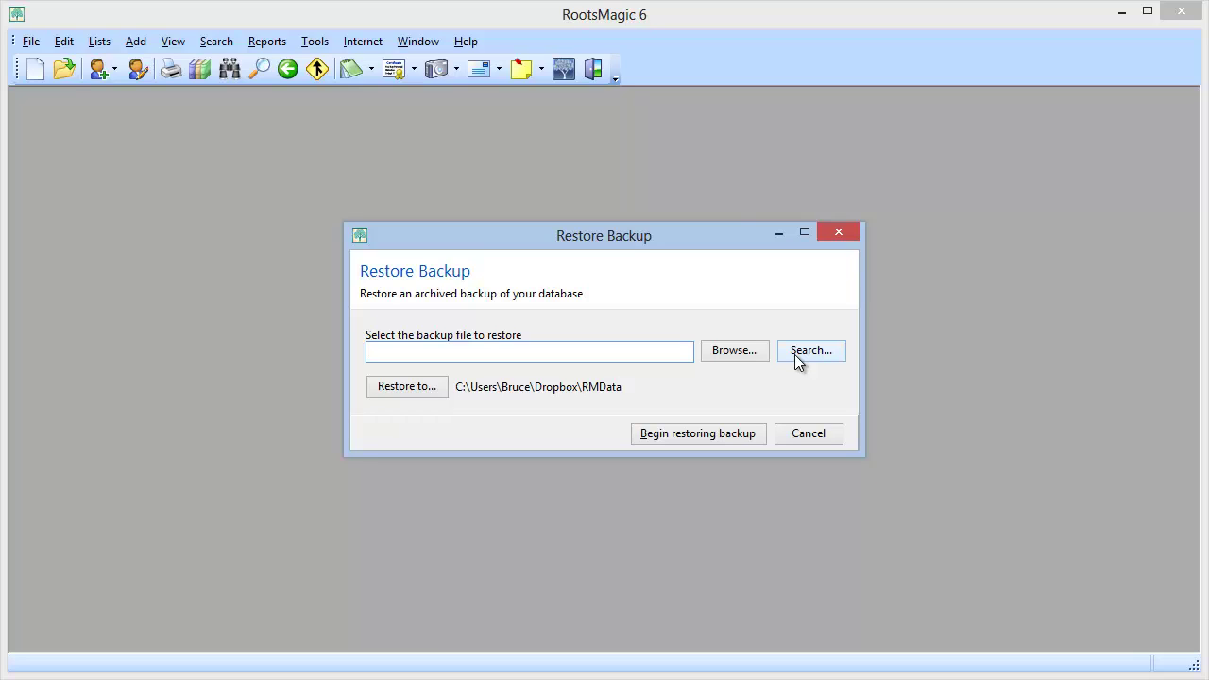
left_click(744, 355)
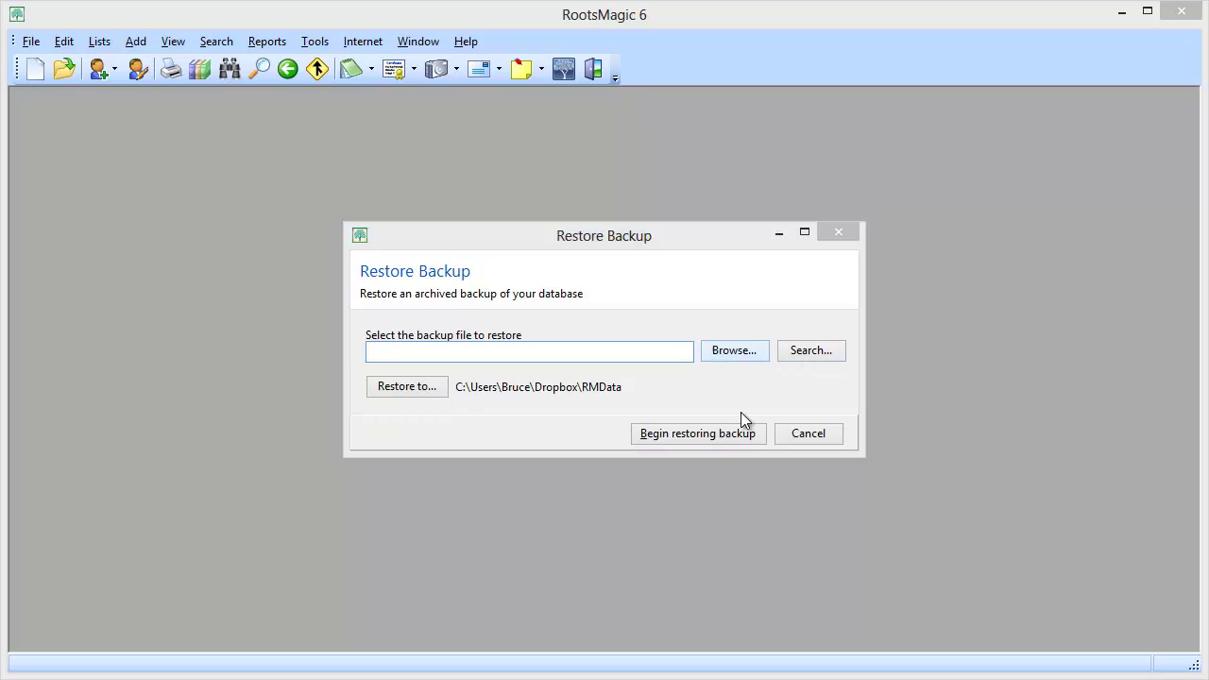
left_click(232, 163)
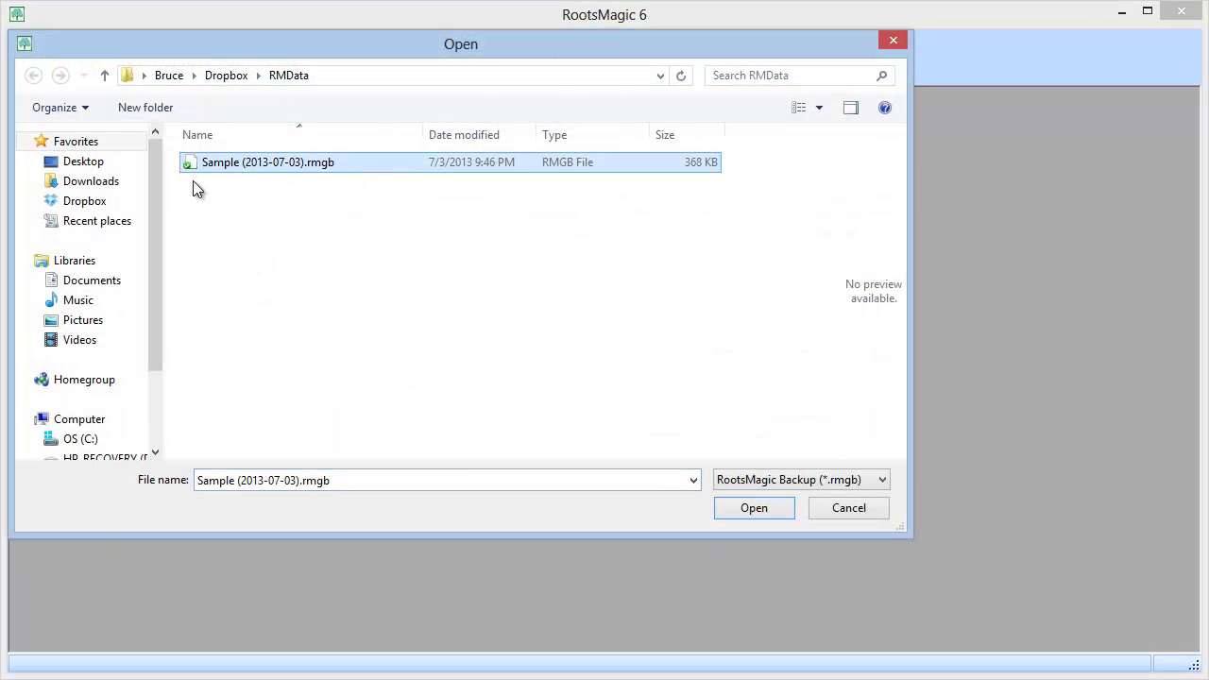
left_click(759, 515)
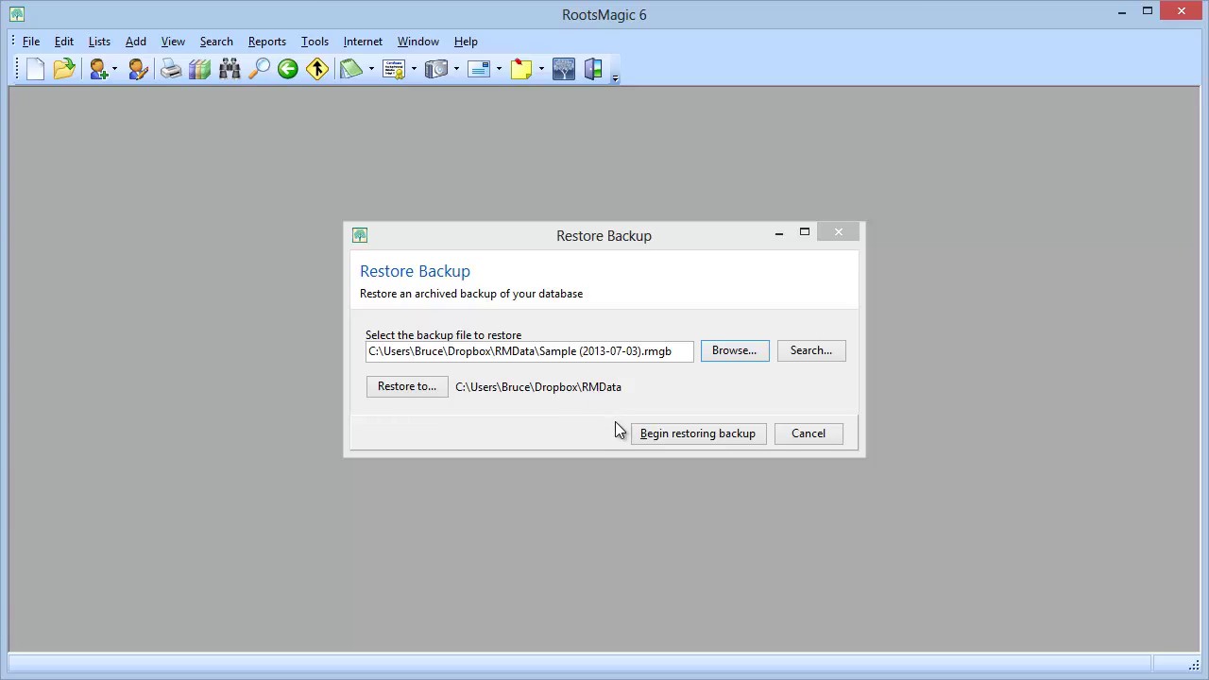
left_click(683, 438)
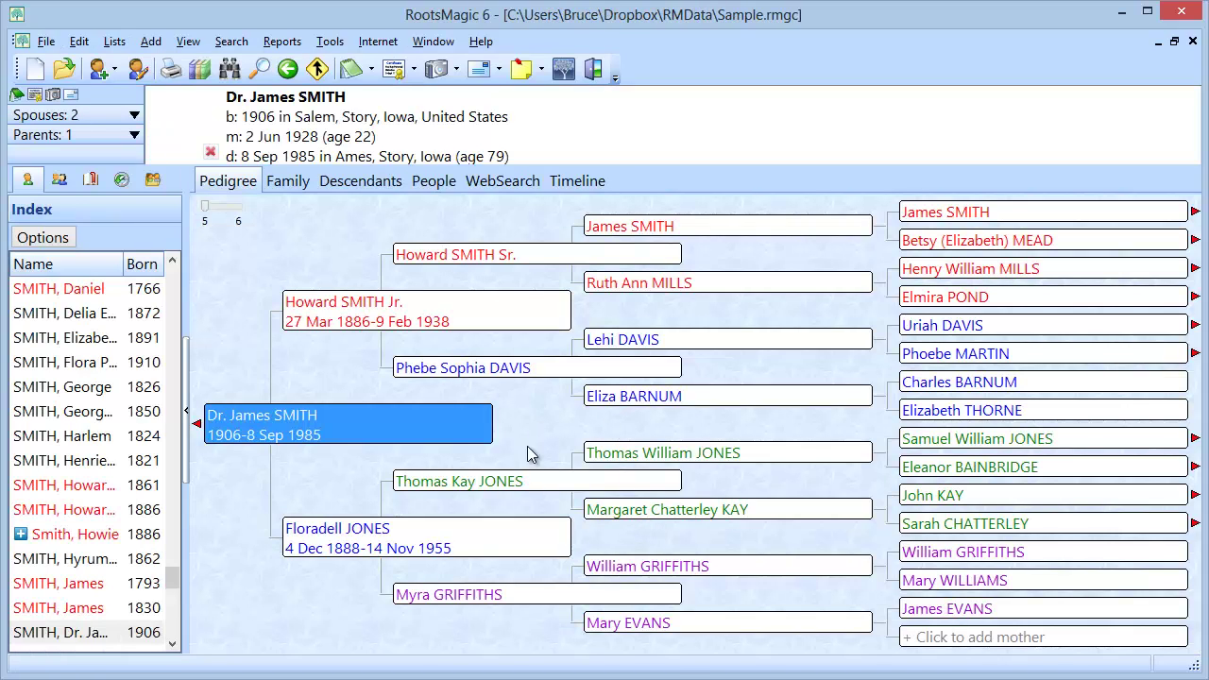
left_click(505, 489)
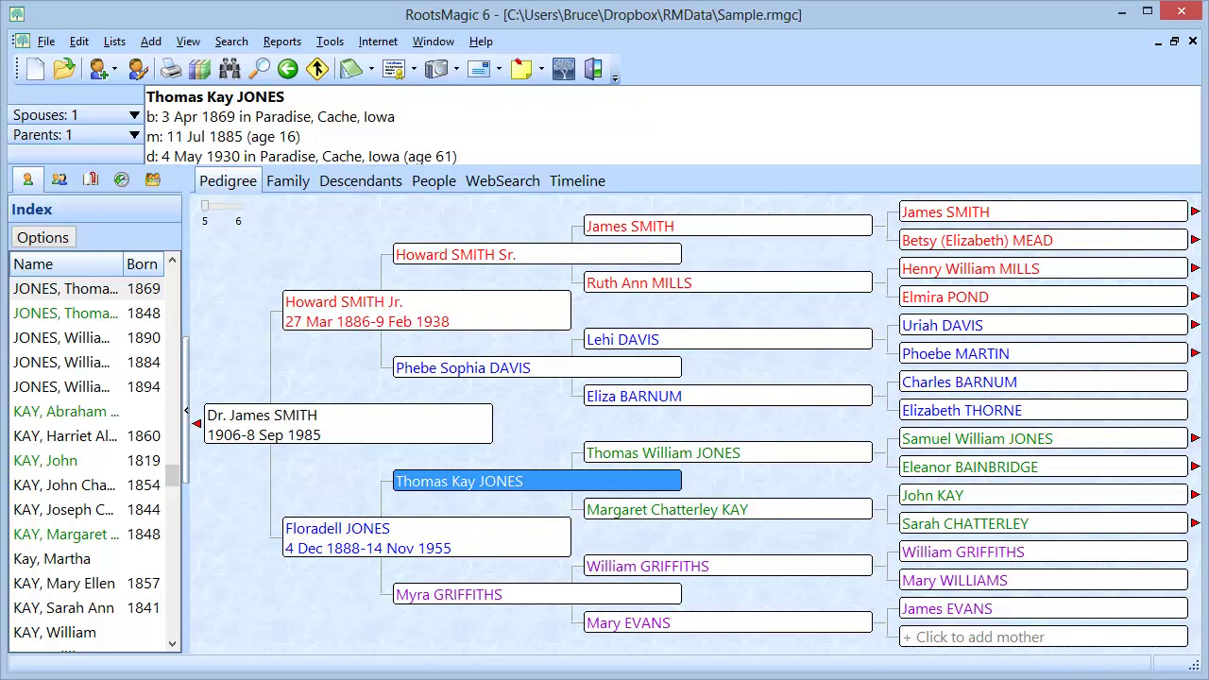
Compare the modification times of the restored Sample.rmgc and its backup file in the RMData folder
left_click_drag(1206, 124, 213, 124)
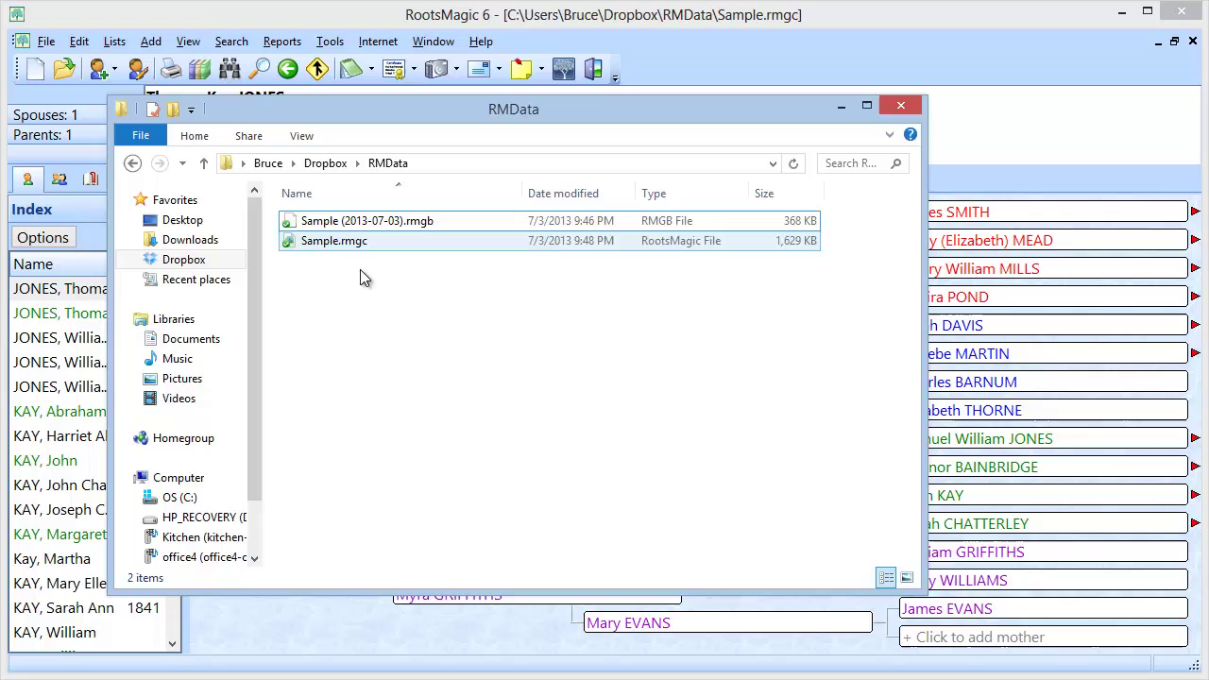
left_click(361, 223)
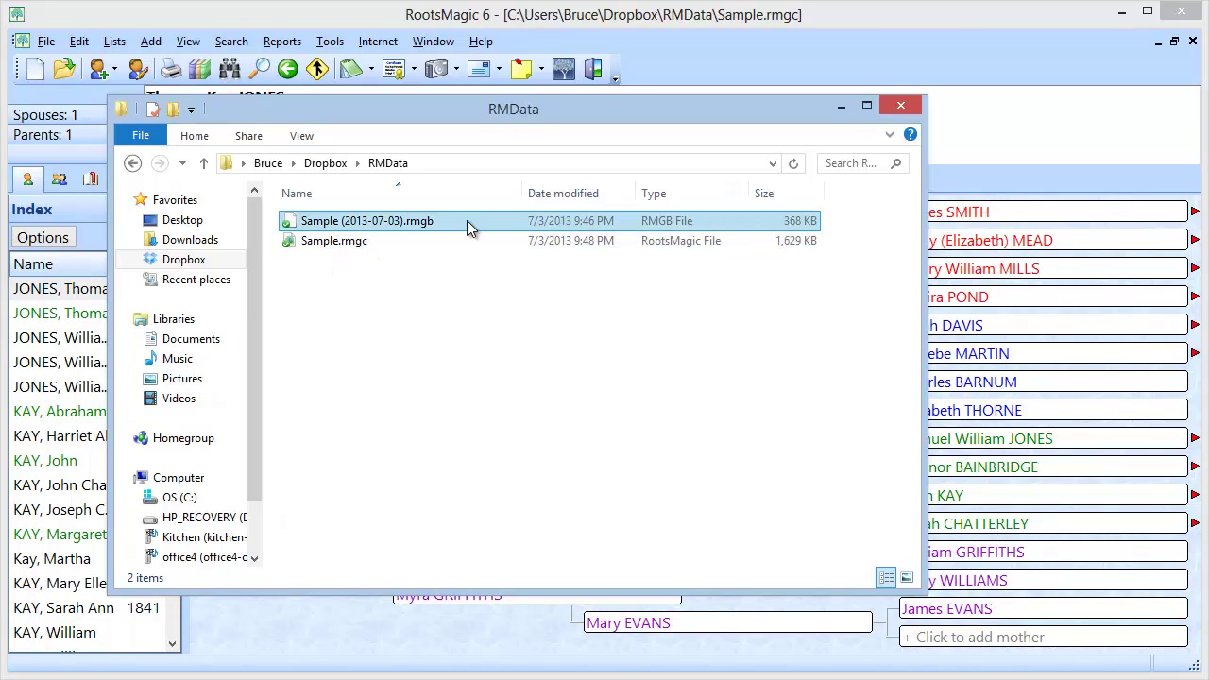
left_click(365, 243)
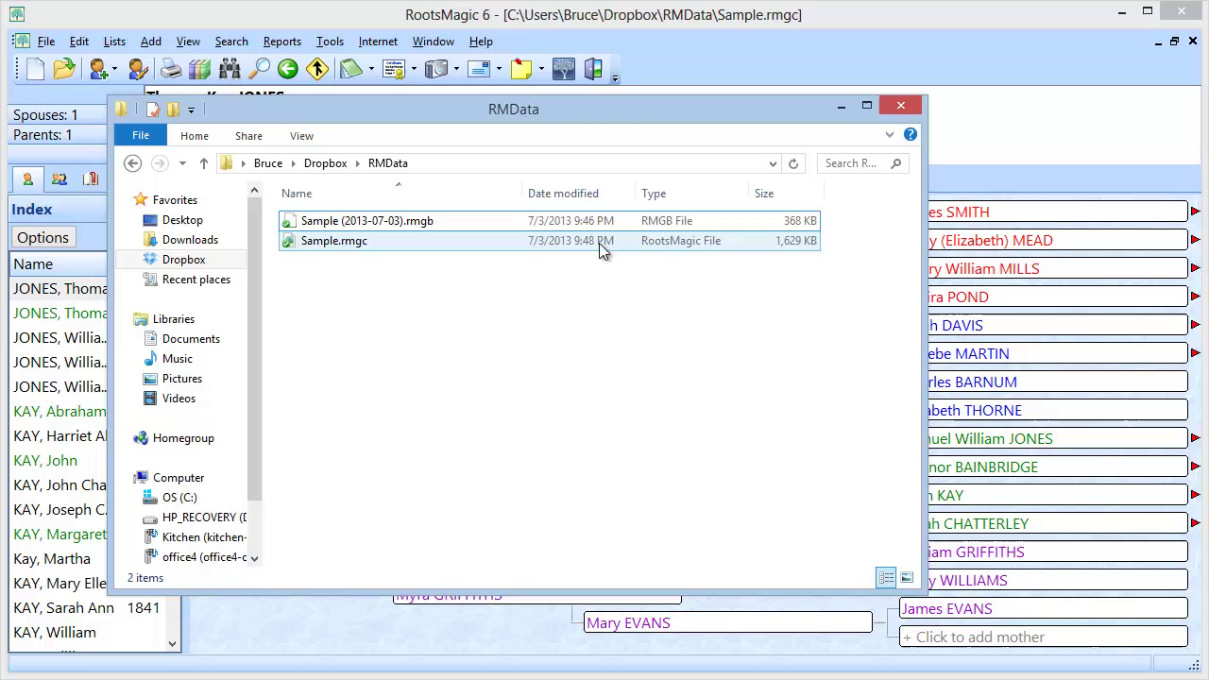
left_click_drag(356, 123, 1208, 198)
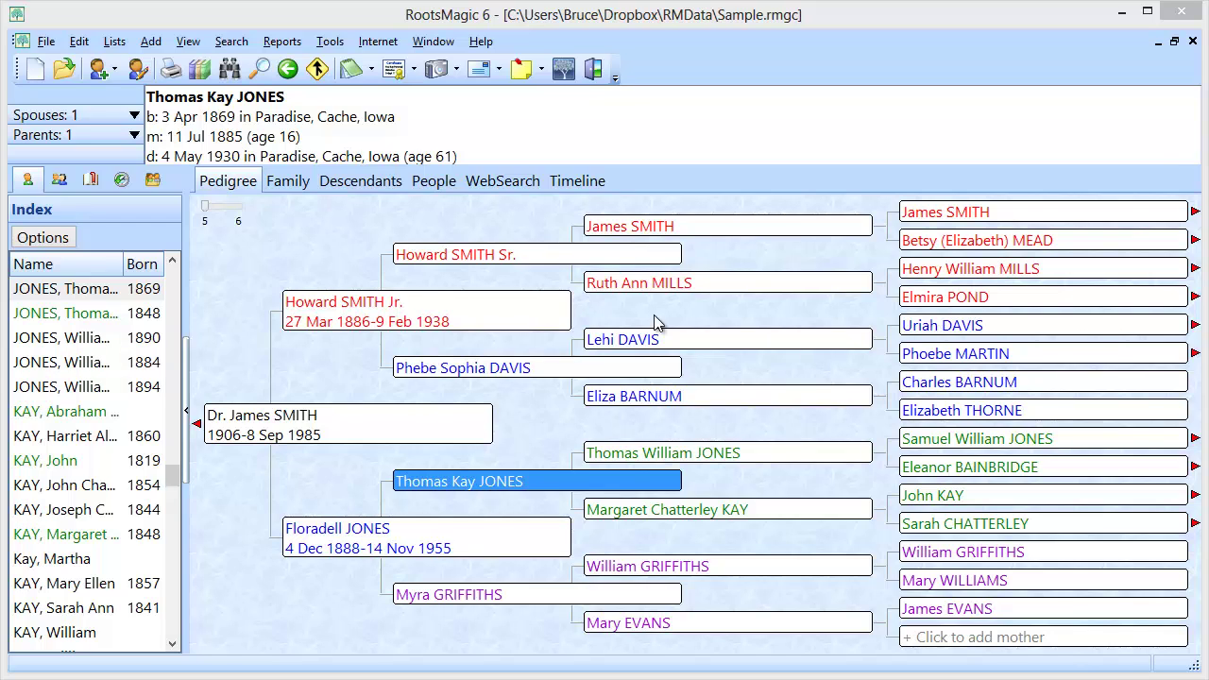
Examine the default folders for data and backup files in the program options, including the backup folder chooser, without changing them
left_click(329, 45)
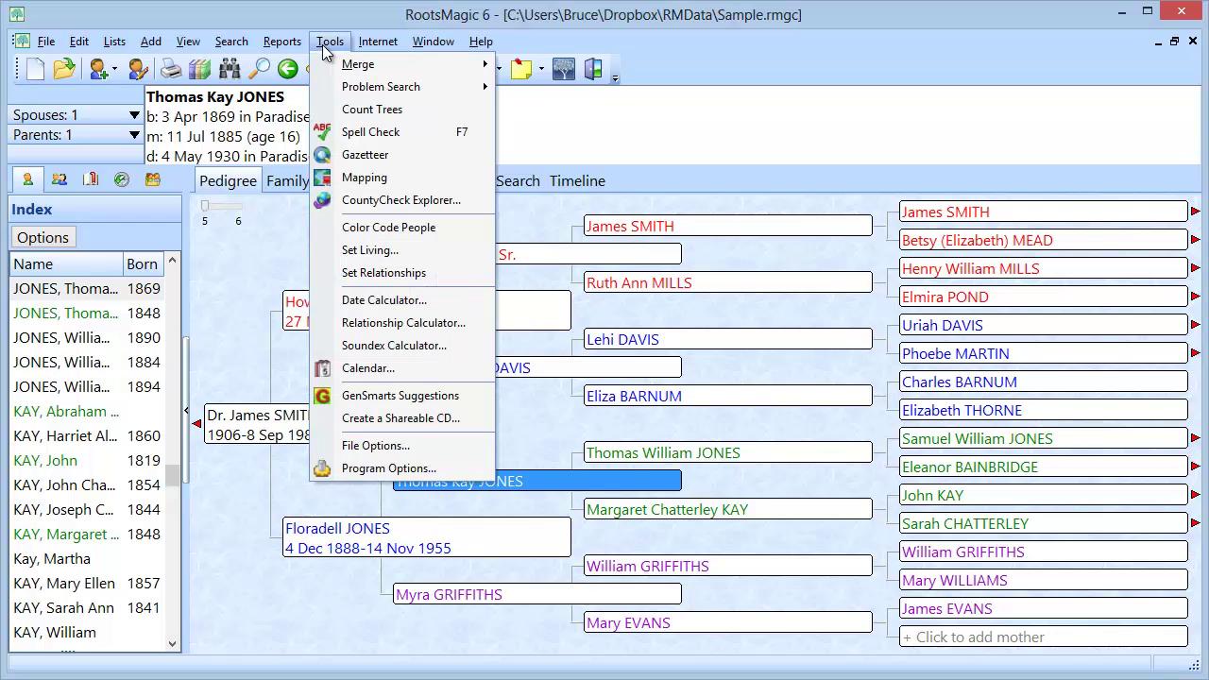
left_click(377, 469)
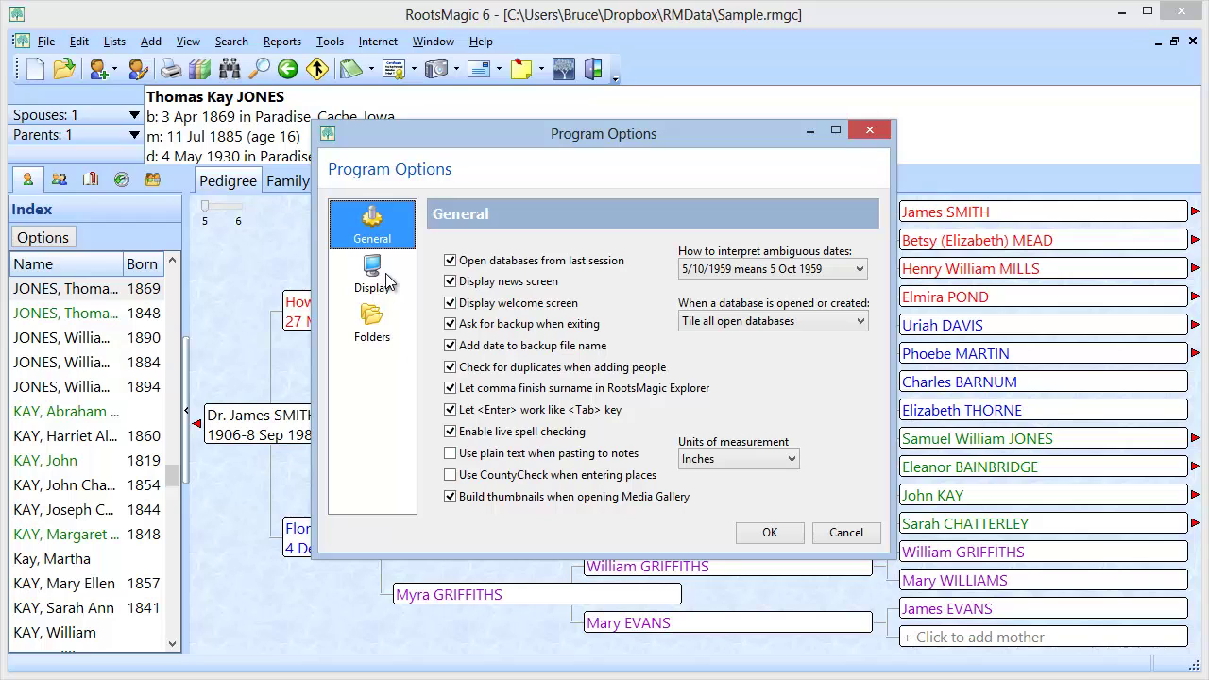
left_click(370, 328)
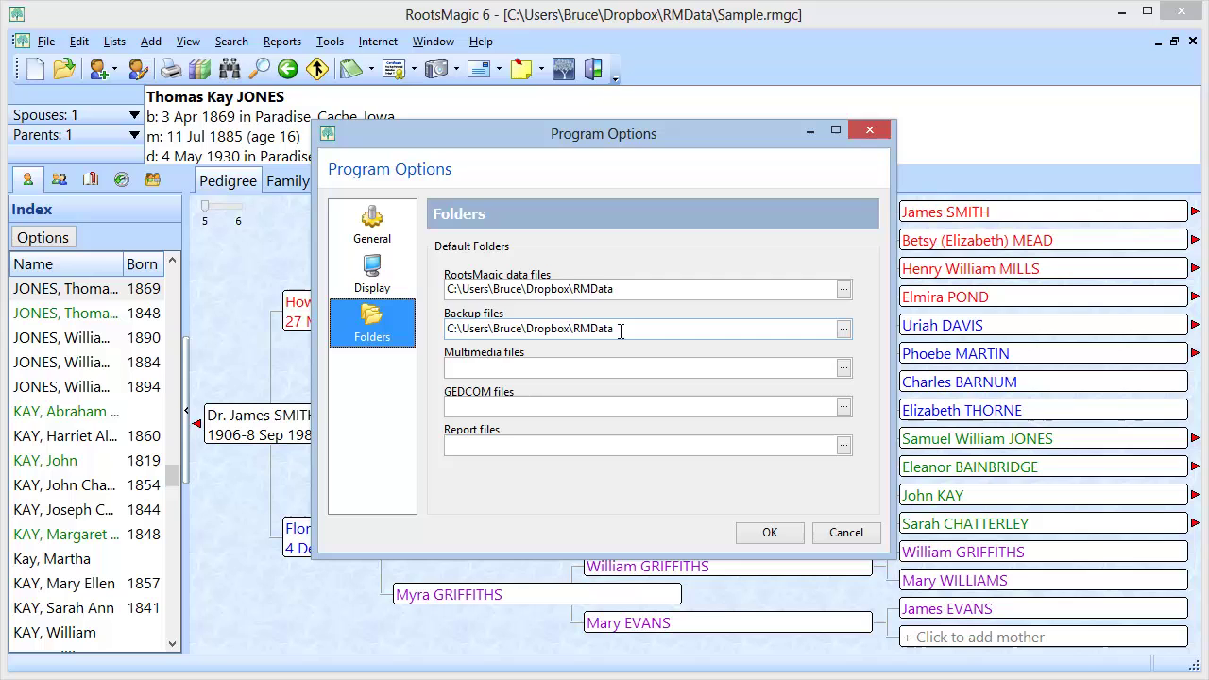
left_click(845, 331)
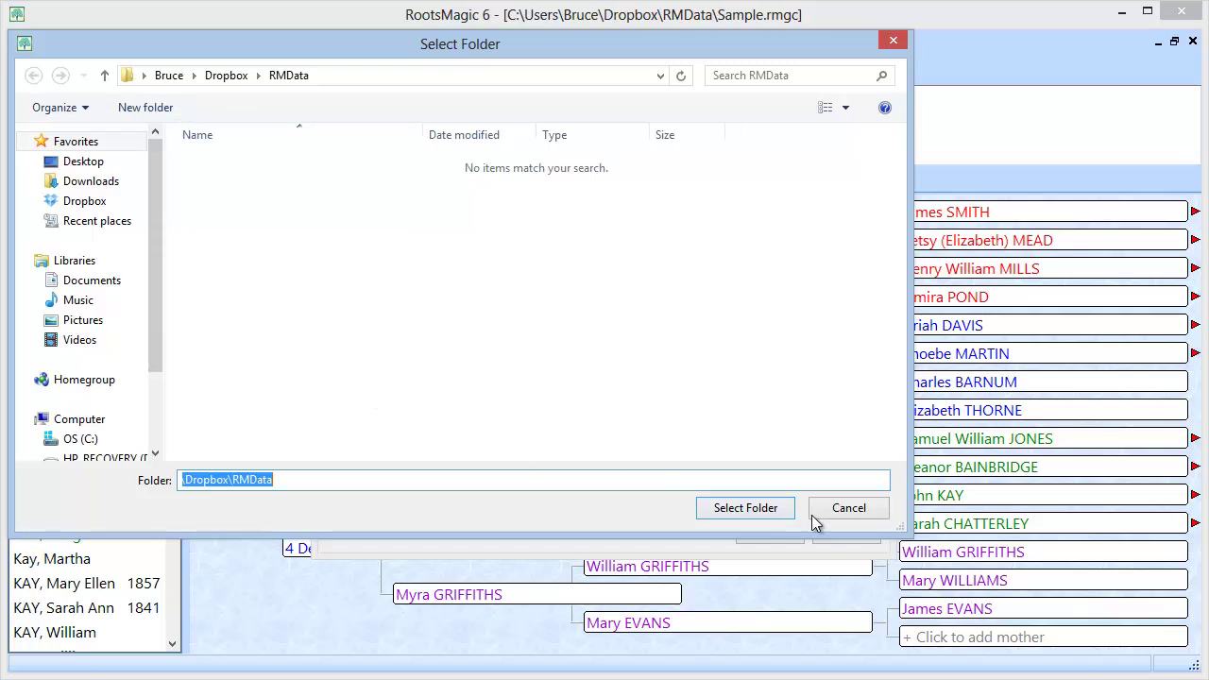
left_click(844, 510)
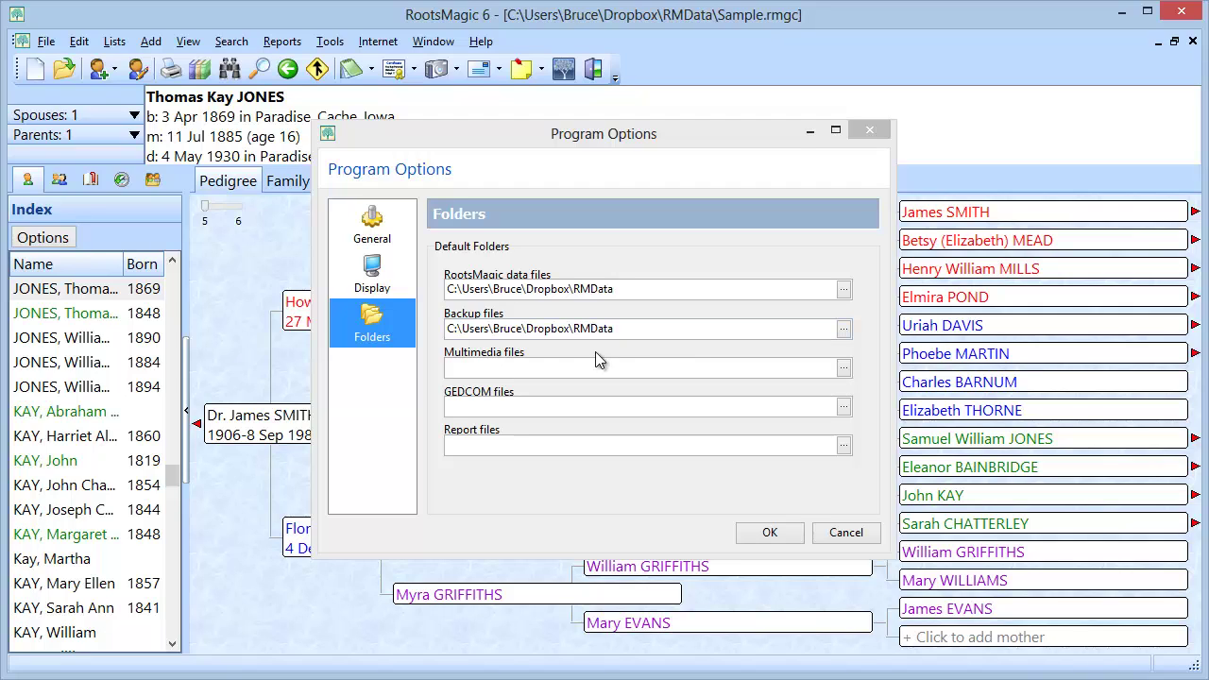
left_click(846, 536)
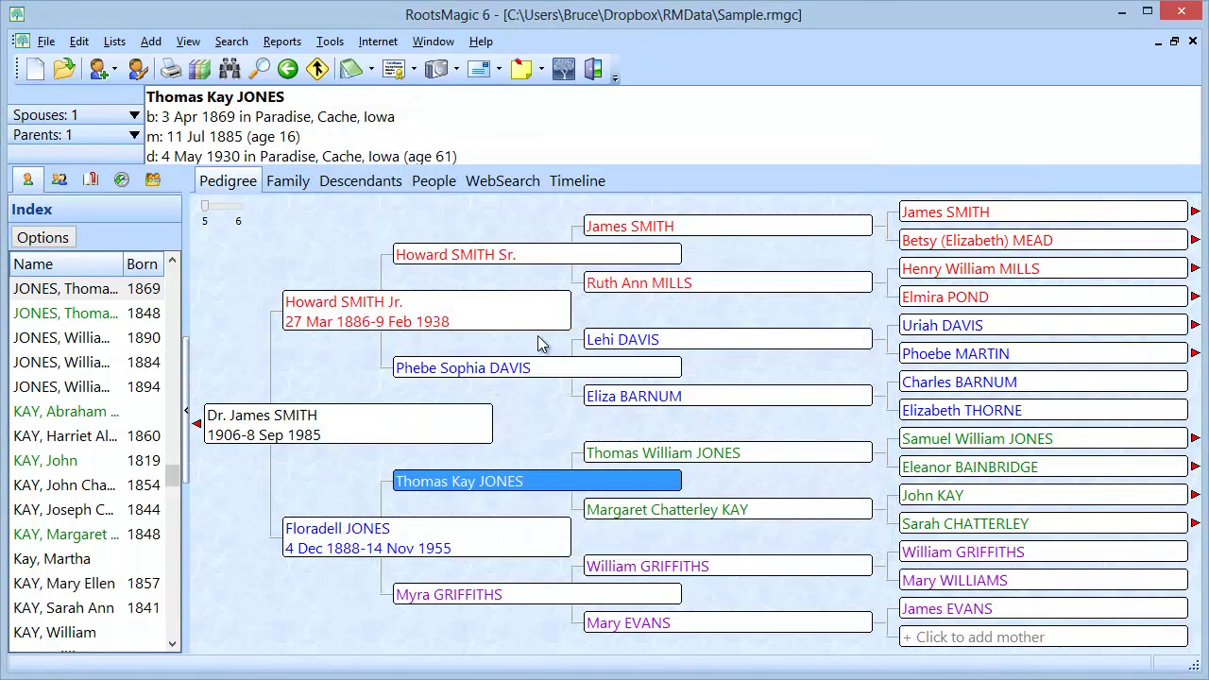
Examine where the backup destination folder is chosen for the Sample database, including the folder chooser, without making a backup
left_click(46, 41)
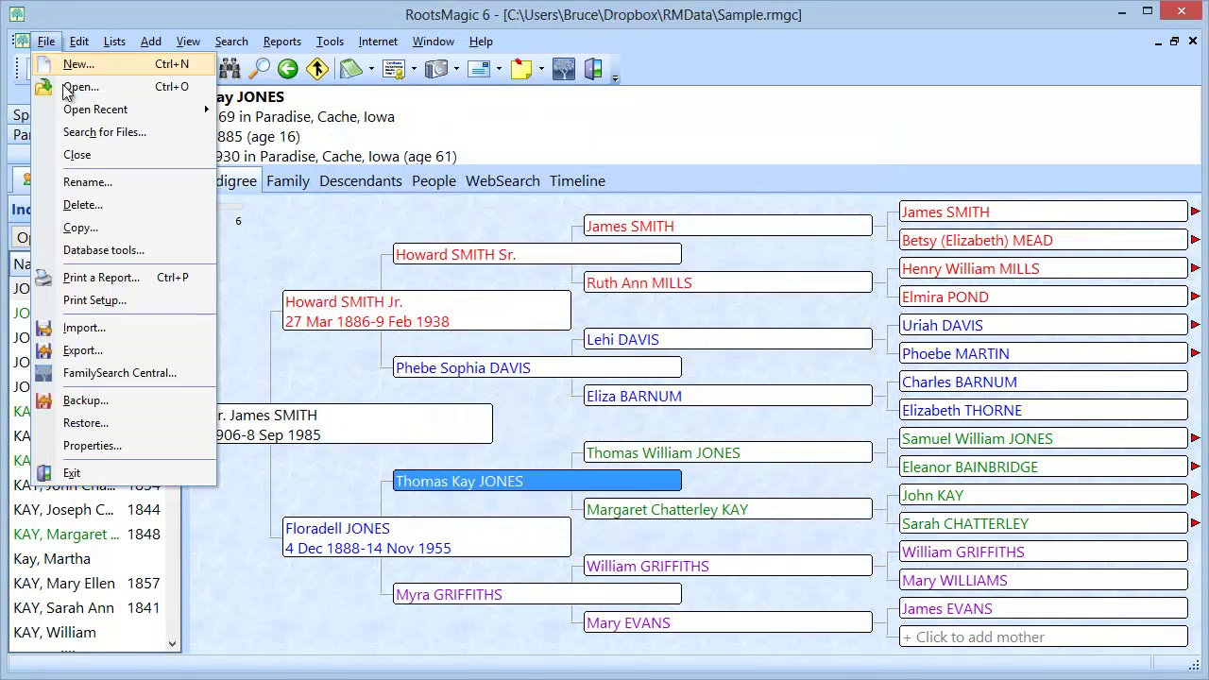
left_click(83, 401)
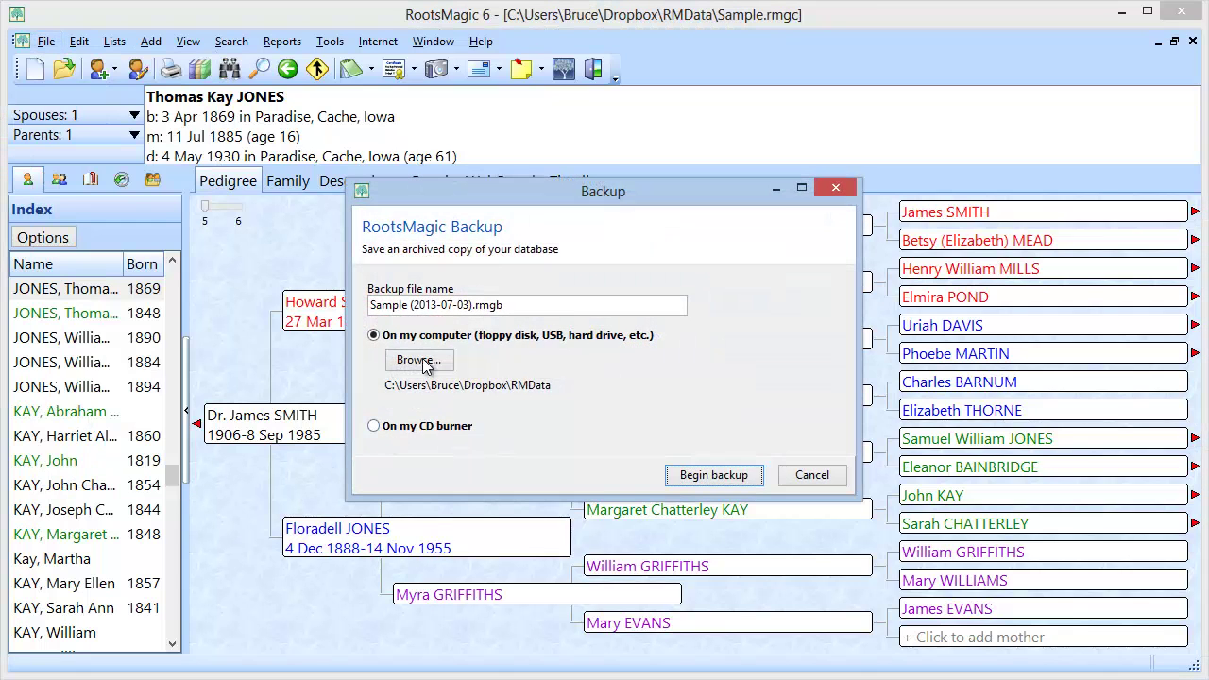
left_click(407, 363)
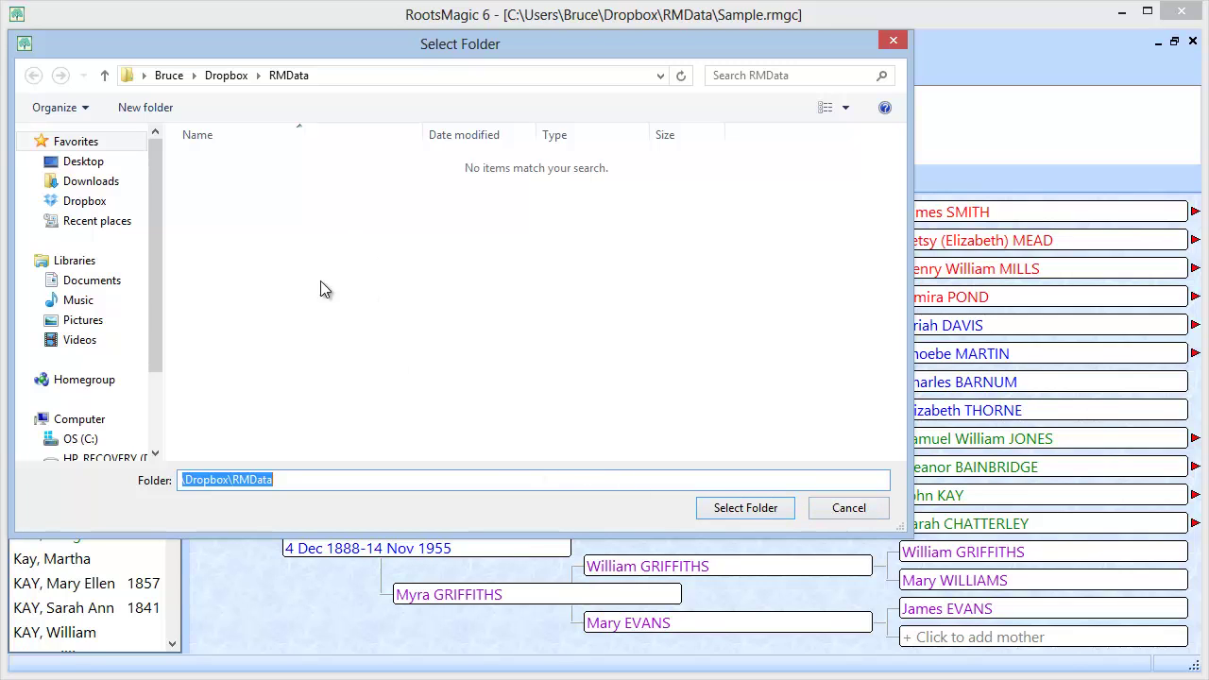
left_click(842, 507)
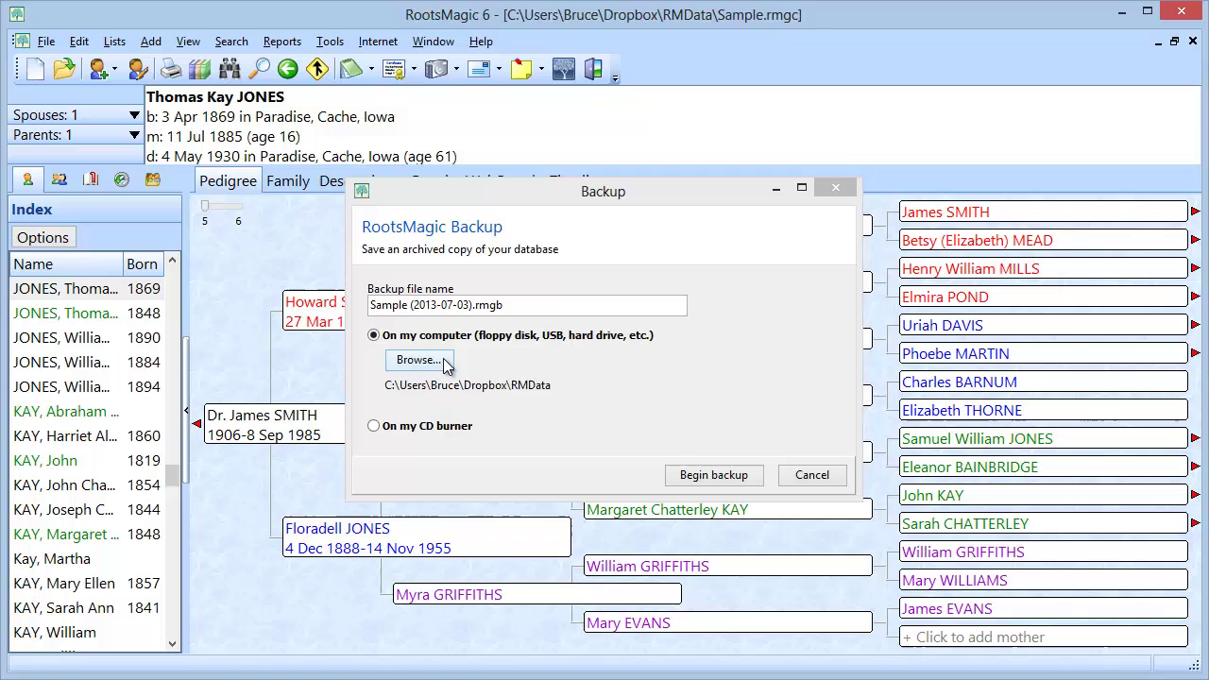
left_click(818, 475)
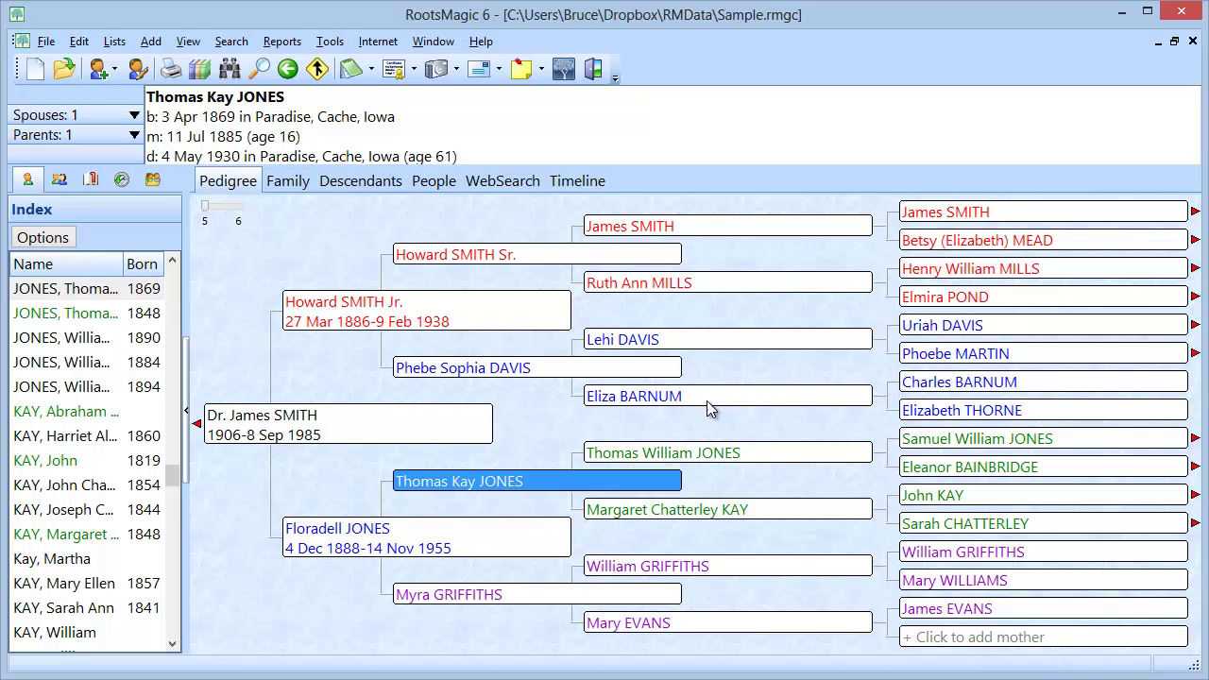
Review the proposed backup file name and destination path once more, leaving without starting the backup
left_click(45, 41)
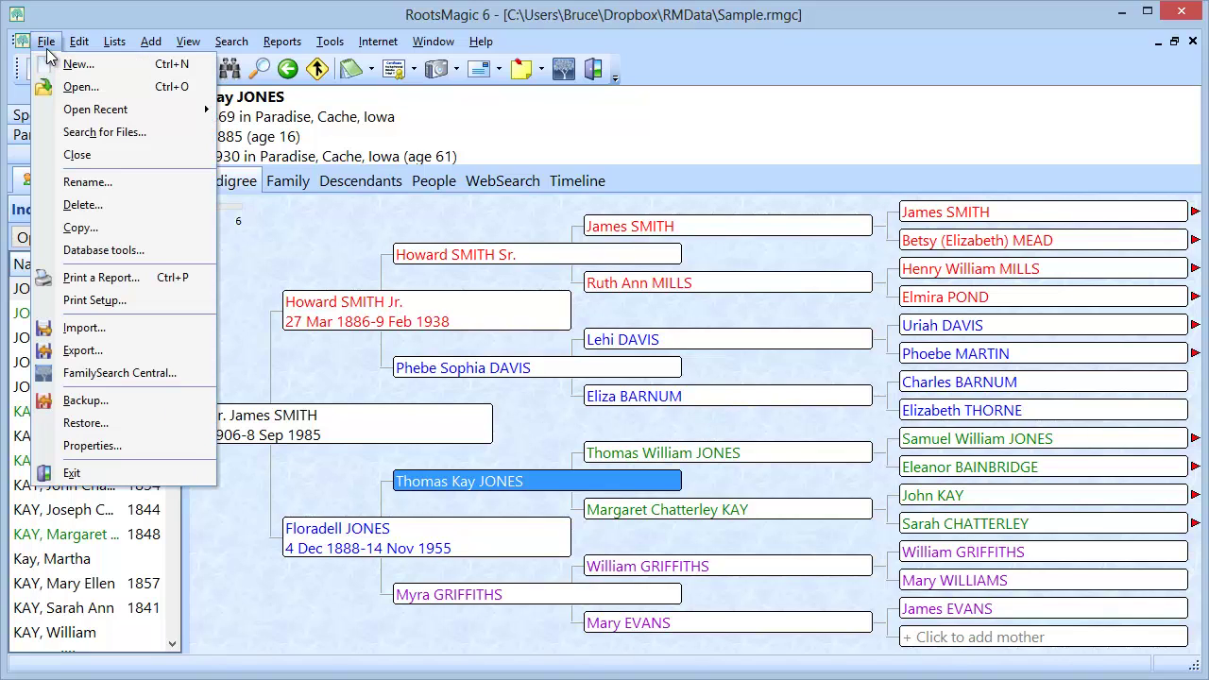
left_click(85, 401)
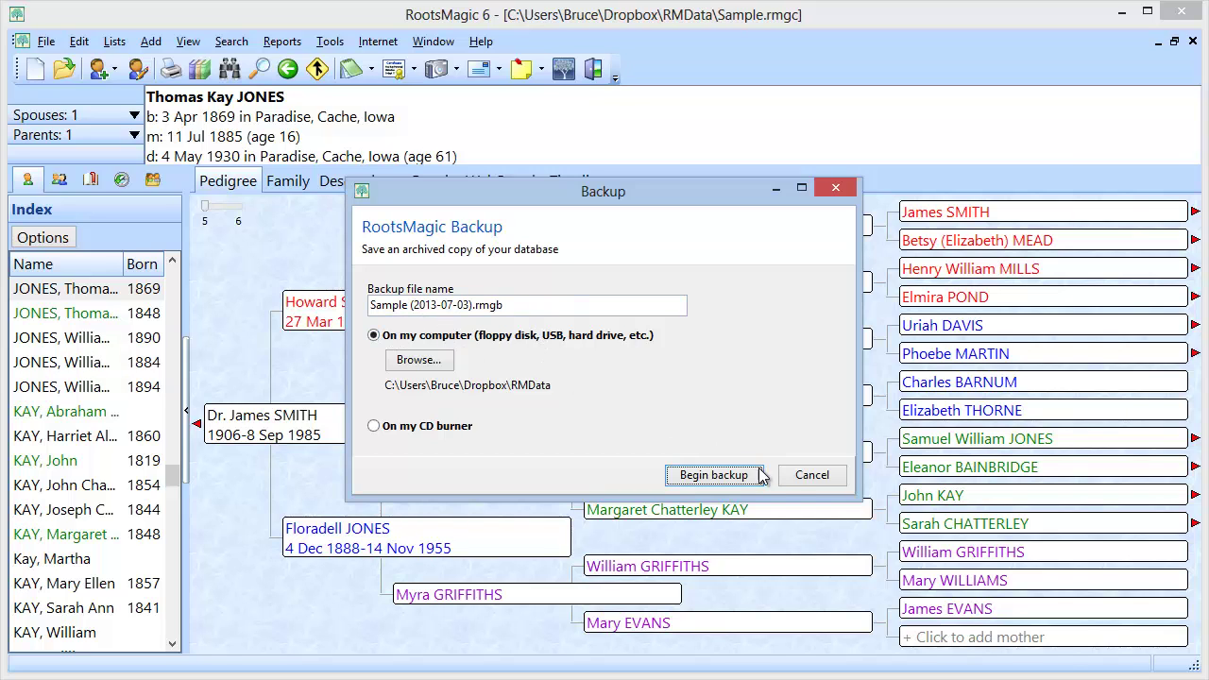
left_click(794, 478)
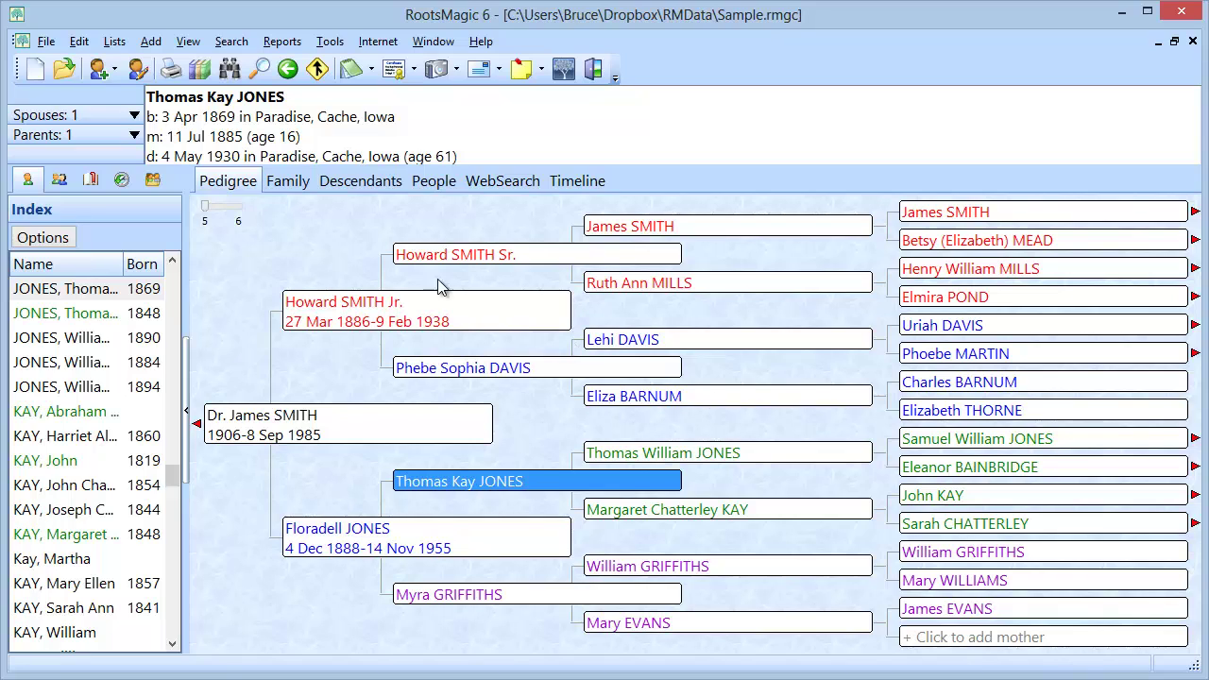
Examine the restore options and browse the RMData folder for available backup files, without restoring any
left_click(55, 49)
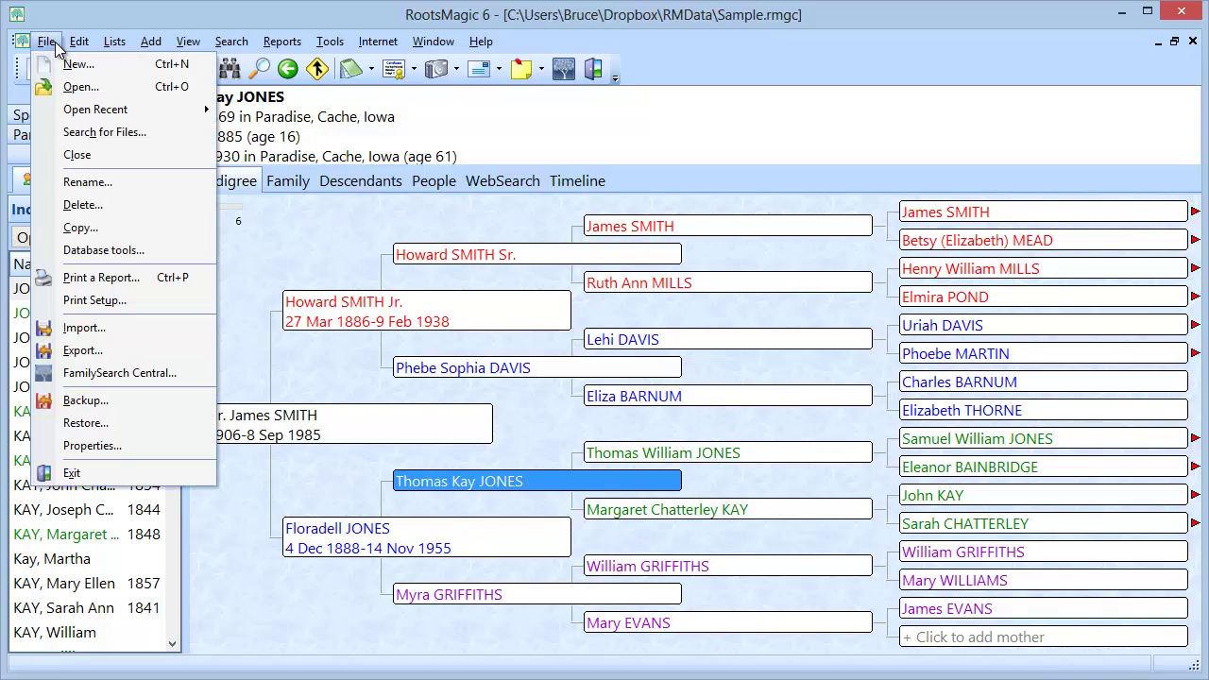
left_click(75, 497)
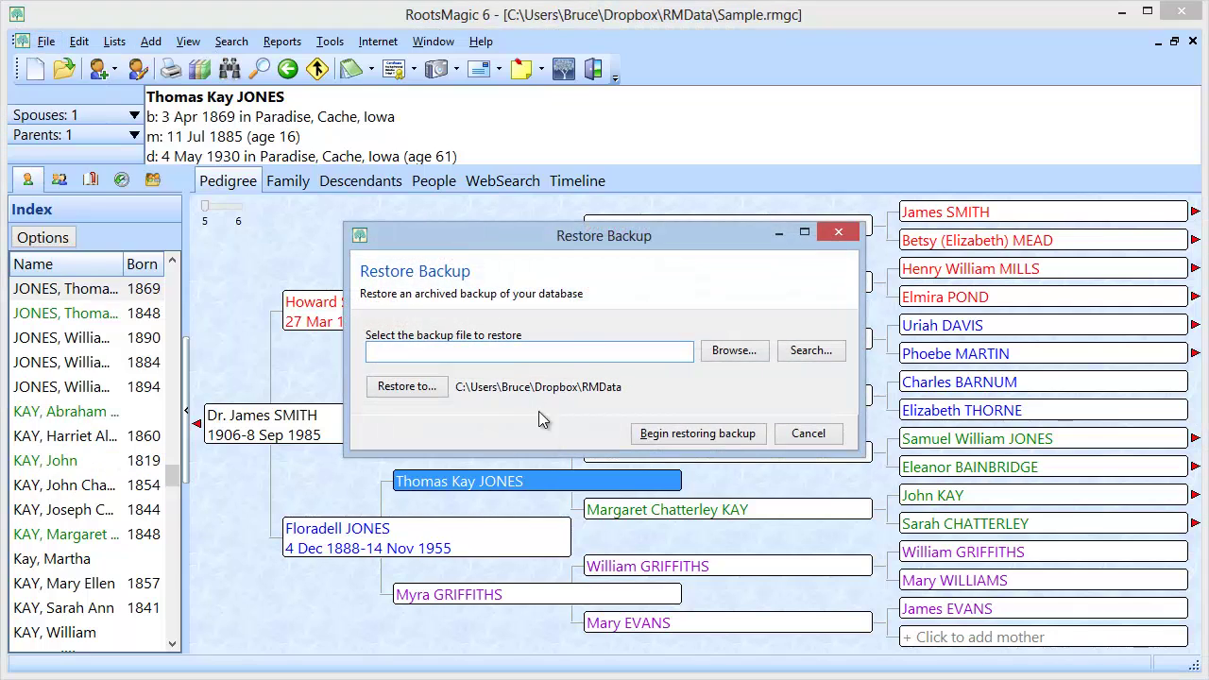
left_click(734, 350)
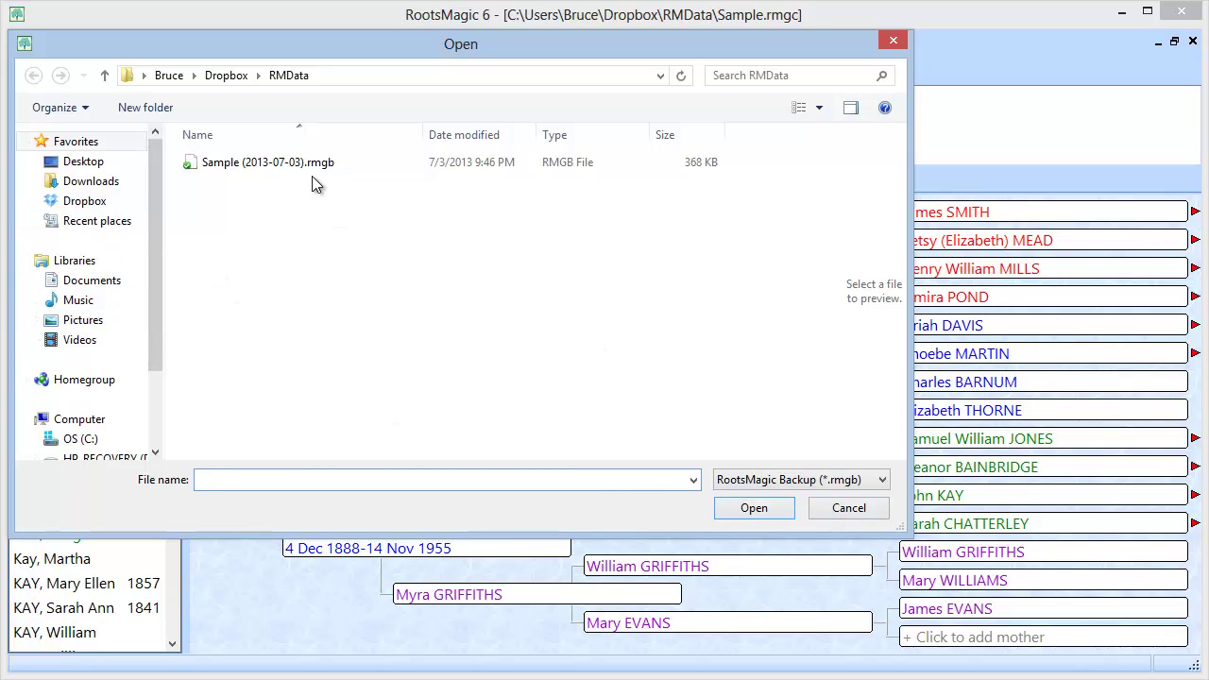
left_click(829, 511)
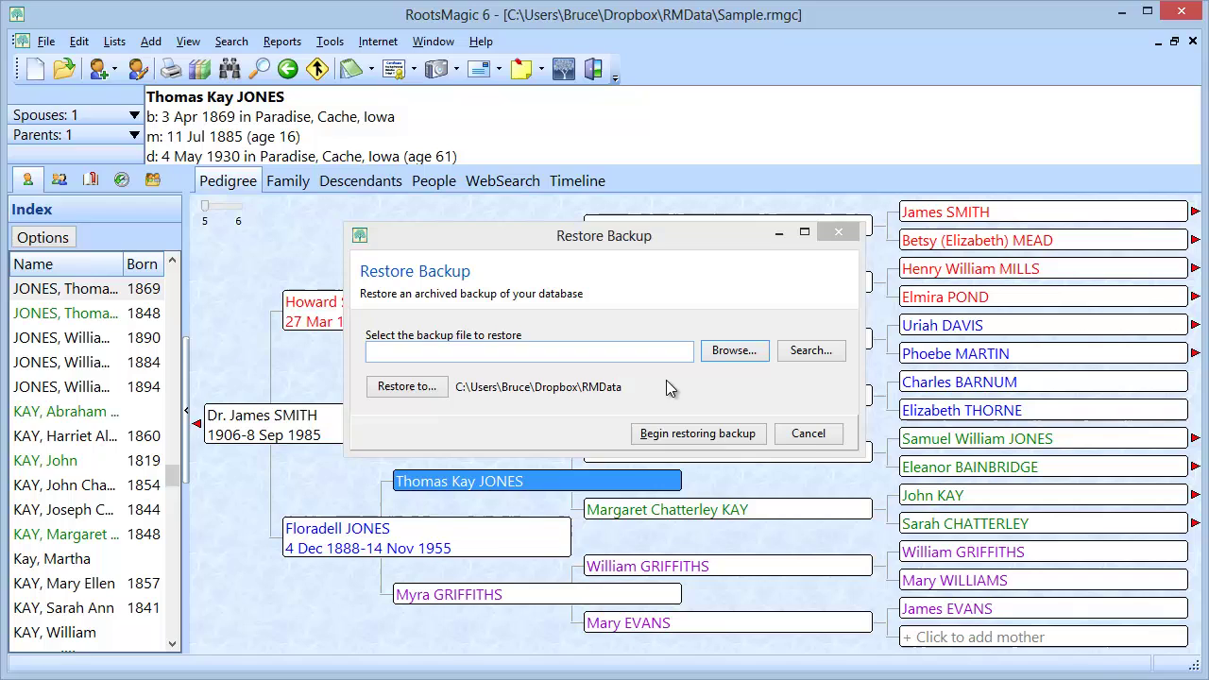
left_click(810, 435)
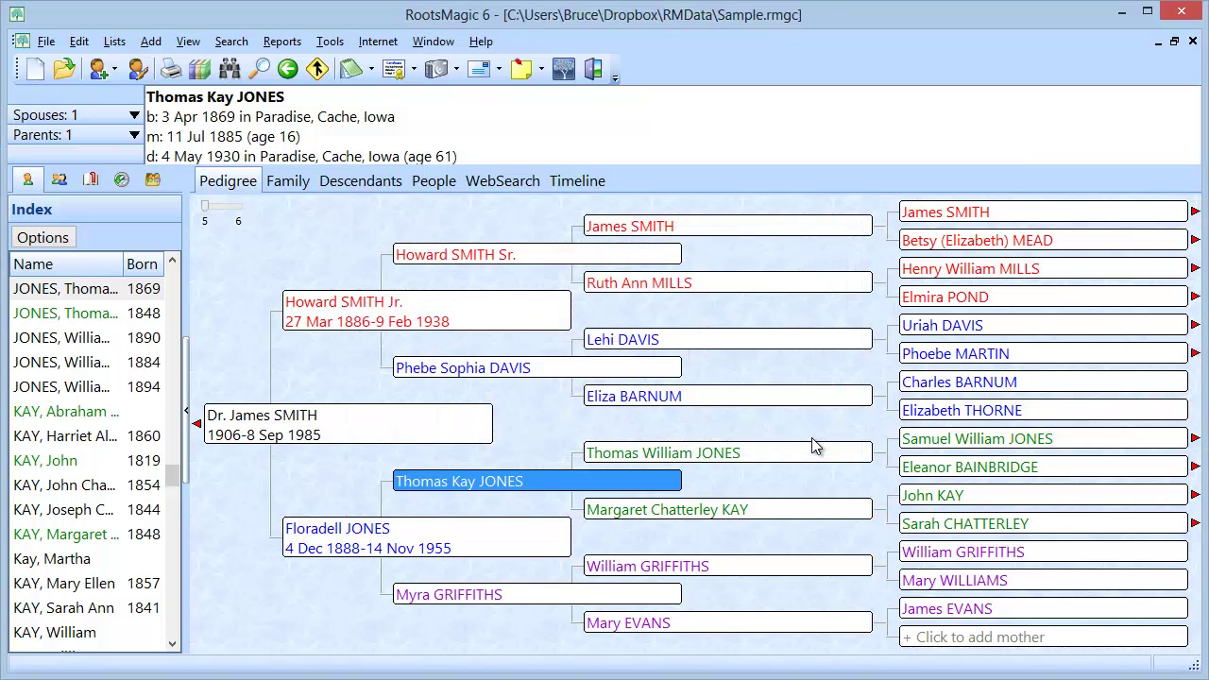